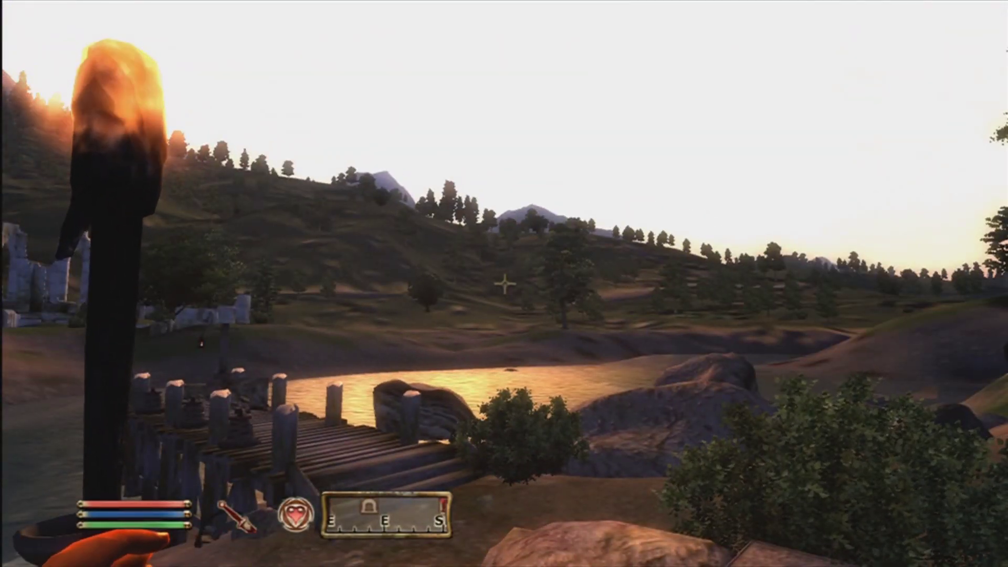
Step: Open the inventory on the Apparel list showing the rough leather and sack cloth gear
{"action": "mouse_move", "coordinate": [504, 284]}
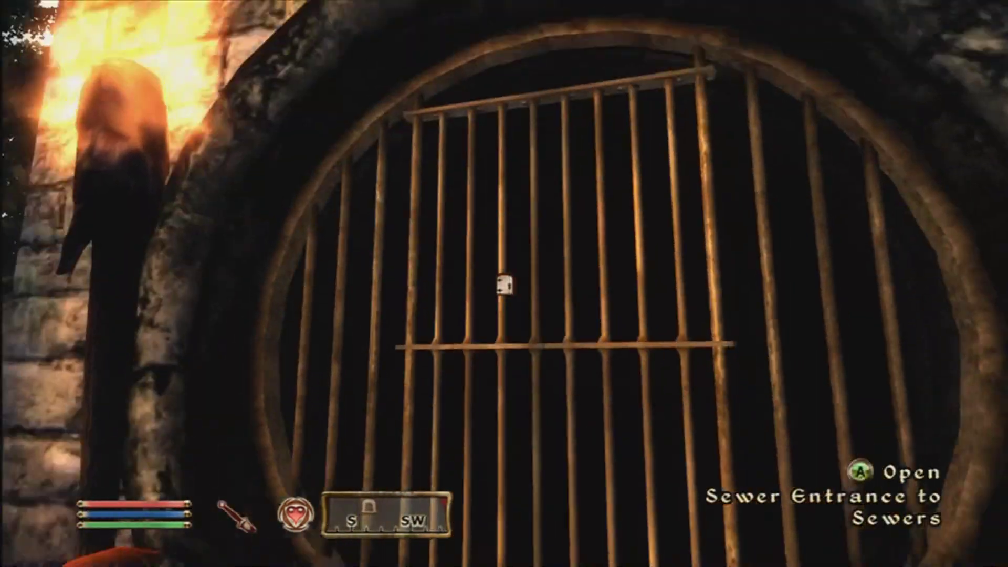
{"action": "key", "text": "Tab"}
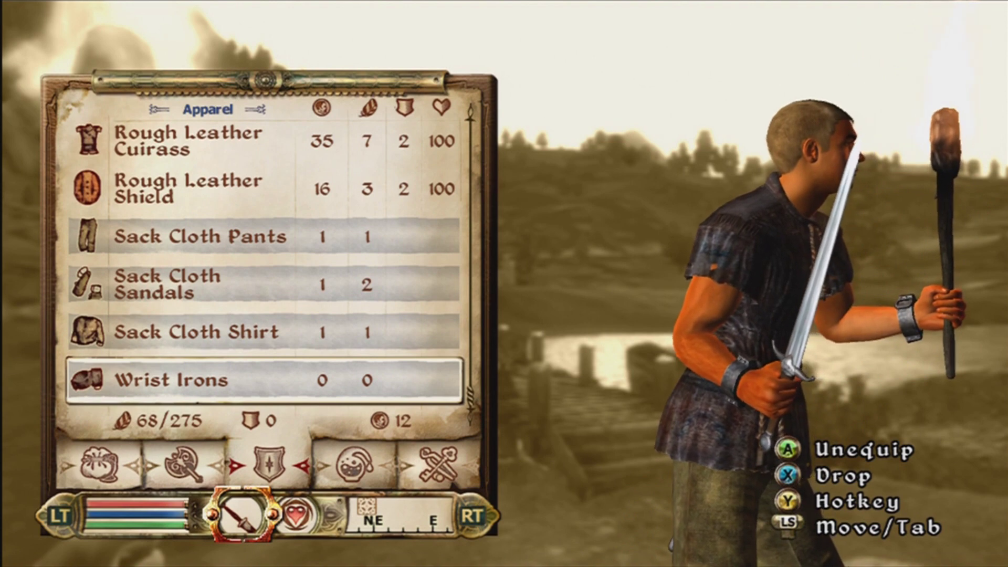
Step: Browse the carried weapons, then the apparel items
{"action": "key", "text": "Left"}
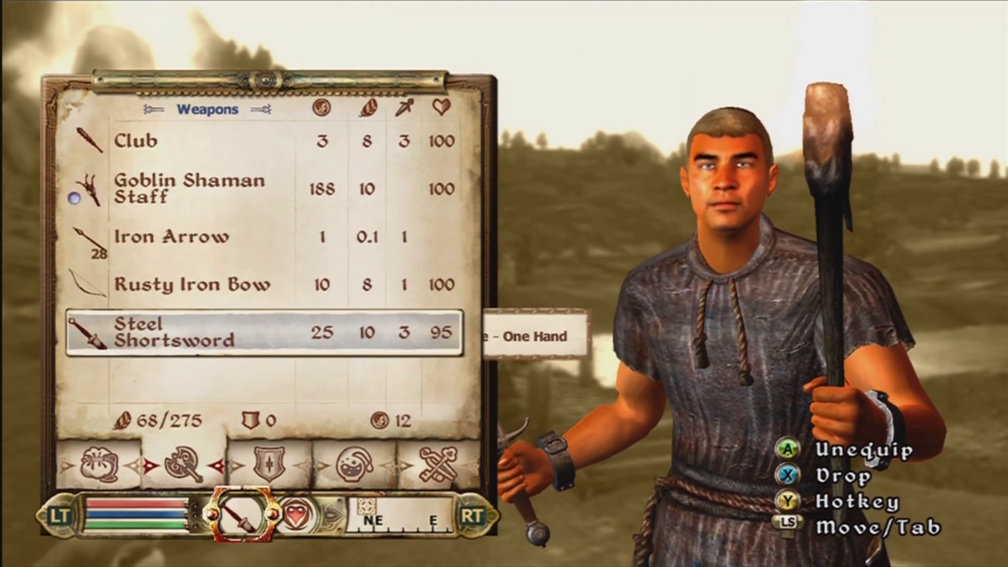
{"action": "key", "text": "Up"}
{"action": "key", "text": "Right"}
{"action": "key", "text": "Up"}
{"action": "key", "text": "Up"}
{"action": "key", "text": "Up"}
{"action": "key", "text": "Up"}
{"action": "key", "text": "Up"}
{"action": "key", "text": "Up"}
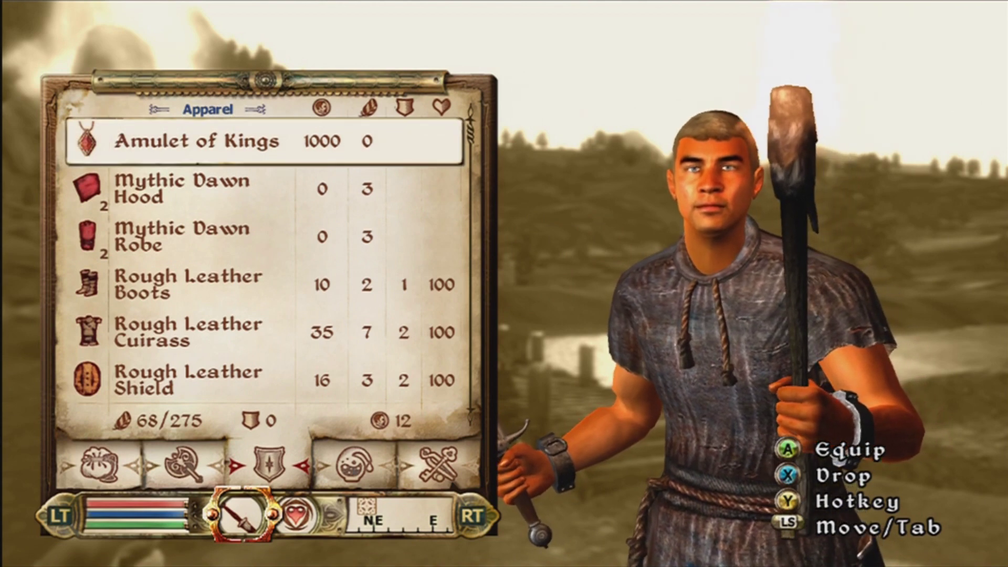
Step: Review the Character, Attributes, Skills and Factions pages, then close the menu back to the dock
{"action": "key", "text": "F1"}
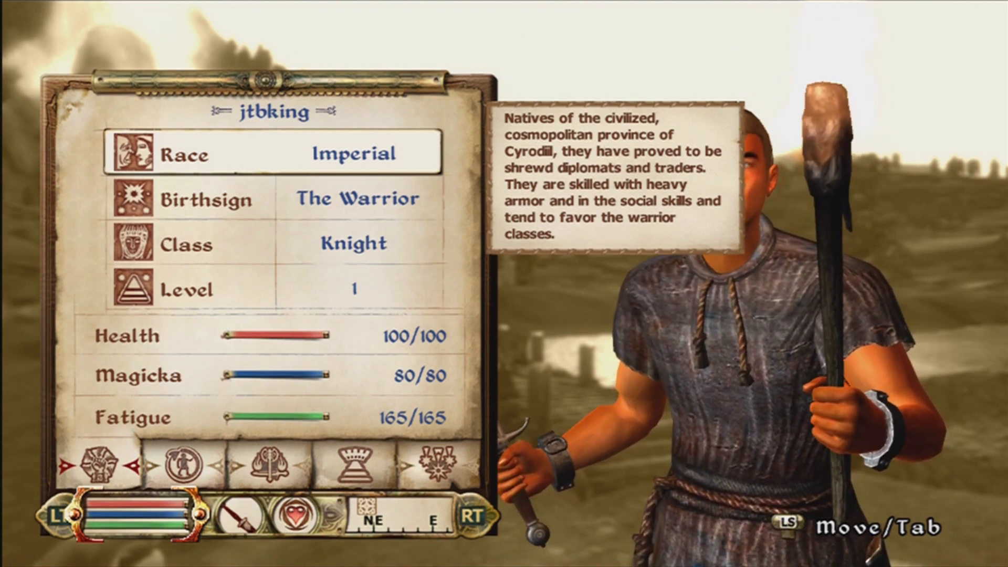
{"action": "key", "text": "Right"}
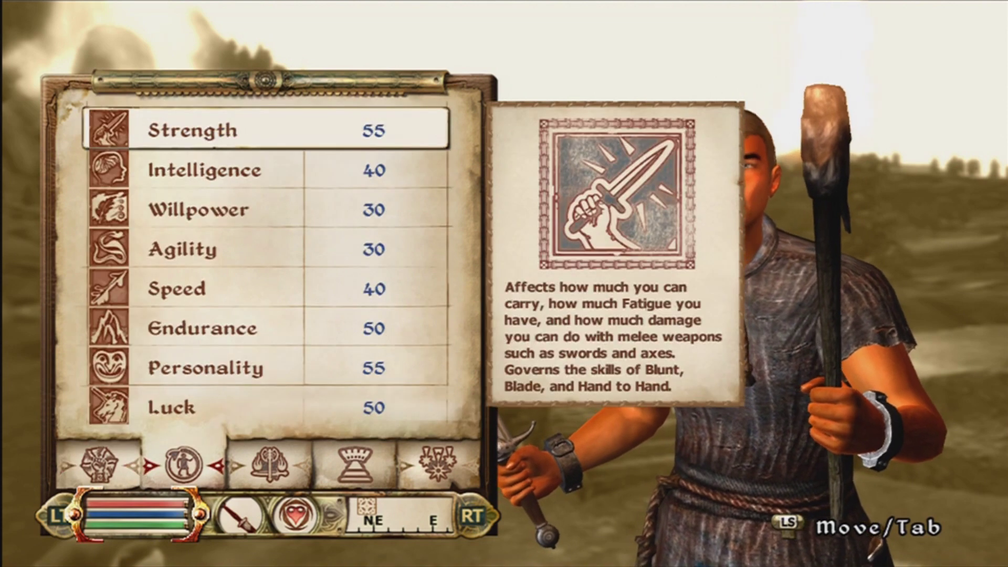
{"action": "key", "text": "Down"}
{"action": "key", "text": "Down"}
{"action": "key", "text": "Down"}
{"action": "key", "text": "Down"}
{"action": "key", "text": "Down"}
{"action": "key", "text": "Down"}
{"action": "key", "text": "Down"}
{"action": "key", "text": "Right"}
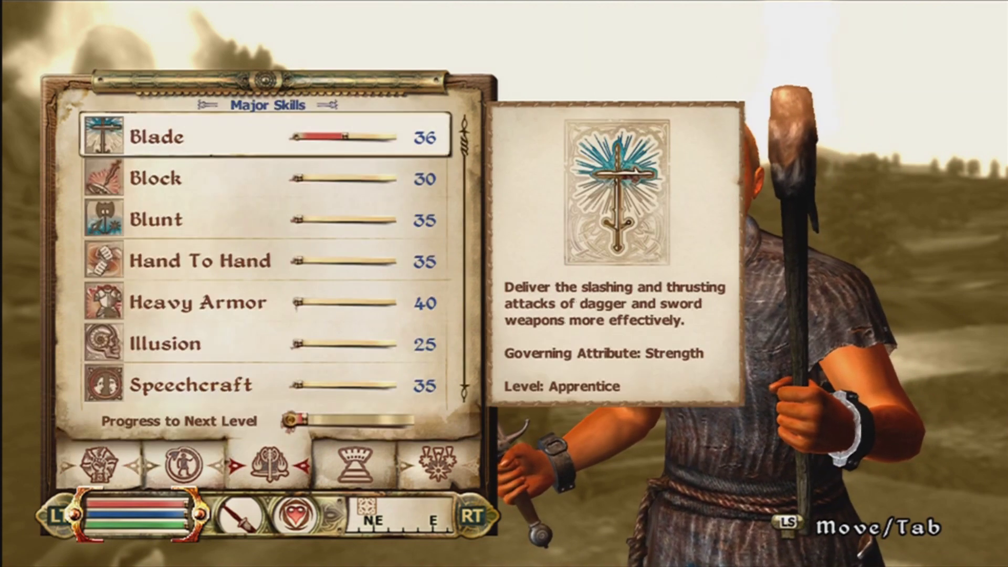
{"action": "key", "text": "Down"}
{"action": "key", "text": "Down"}
{"action": "key", "text": "Down"}
{"action": "key", "text": "Down"}
{"action": "key", "text": "Down"}
{"action": "key", "text": "Down"}
{"action": "key", "text": "Down"}
{"action": "key", "text": "Down"}
{"action": "key", "text": "Down"}
{"action": "key", "text": "Down"}
{"action": "key", "text": "Down"}
{"action": "key", "text": "Down"}
{"action": "key", "text": "Down"}
{"action": "key", "text": "Down"}
{"action": "key", "text": "Down"}
{"action": "key", "text": "Down"}
{"action": "key", "text": "Down"}
{"action": "key", "text": "Down"}
{"action": "key", "text": "Down"}
{"action": "key", "text": "Down"}
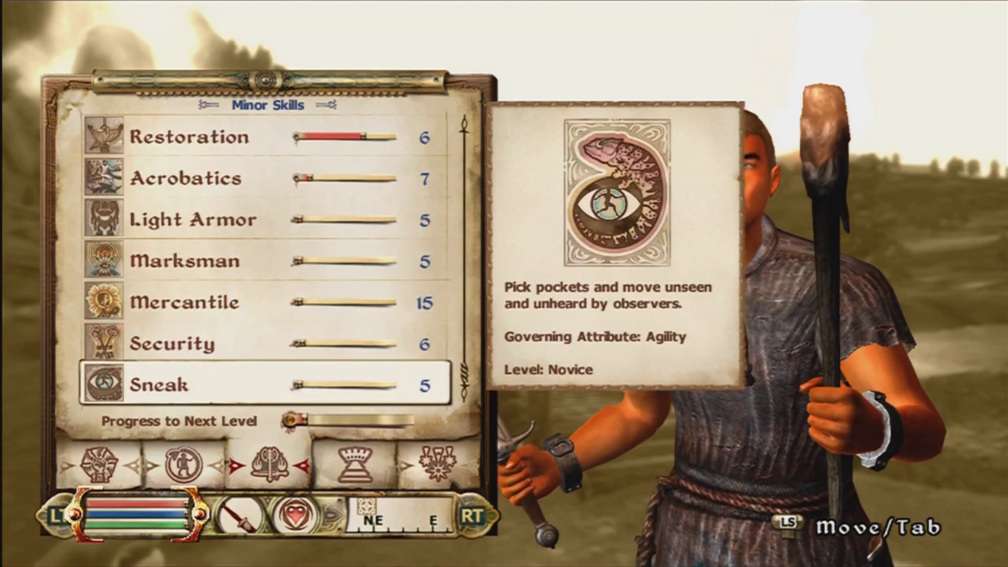
{"action": "key", "text": "Up"}
{"action": "key", "text": "Up"}
{"action": "key", "text": "Up"}
{"action": "key", "text": "Up"}
{"action": "key", "text": "Up"}
{"action": "key", "text": "Up"}
{"action": "key", "text": "Up"}
{"action": "key", "text": "Up"}
{"action": "key", "text": "Up"}
{"action": "key", "text": "Up"}
{"action": "key", "text": "Up"}
{"action": "key", "text": "Up"}
{"action": "key", "text": "Up"}
{"action": "key", "text": "Up"}
{"action": "key", "text": "Up"}
{"action": "key", "text": "Up"}
{"action": "key", "text": "Up"}
{"action": "key", "text": "Up"}
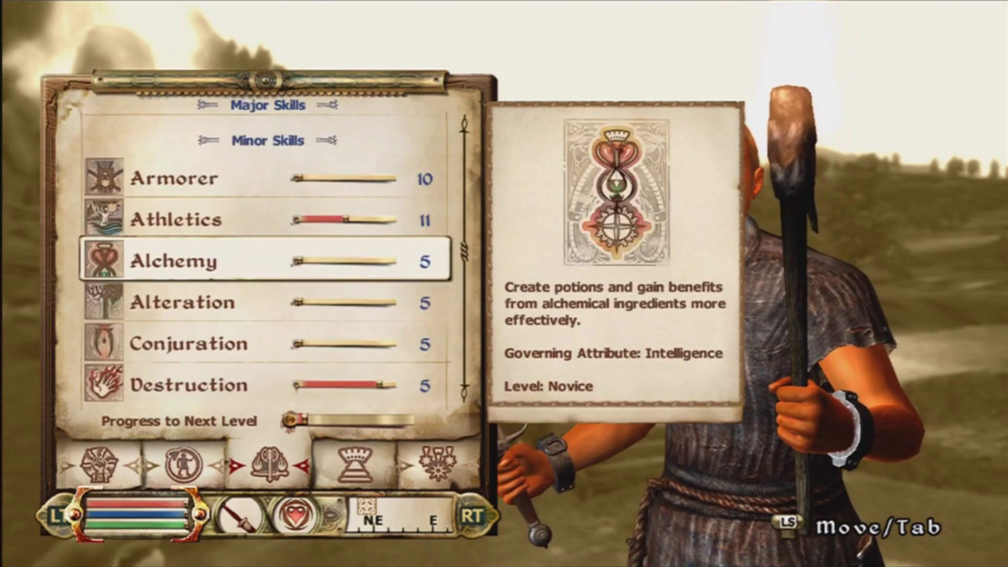
{"action": "key", "text": "Up"}
{"action": "key", "text": "Up"}
{"action": "key", "text": "Right"}
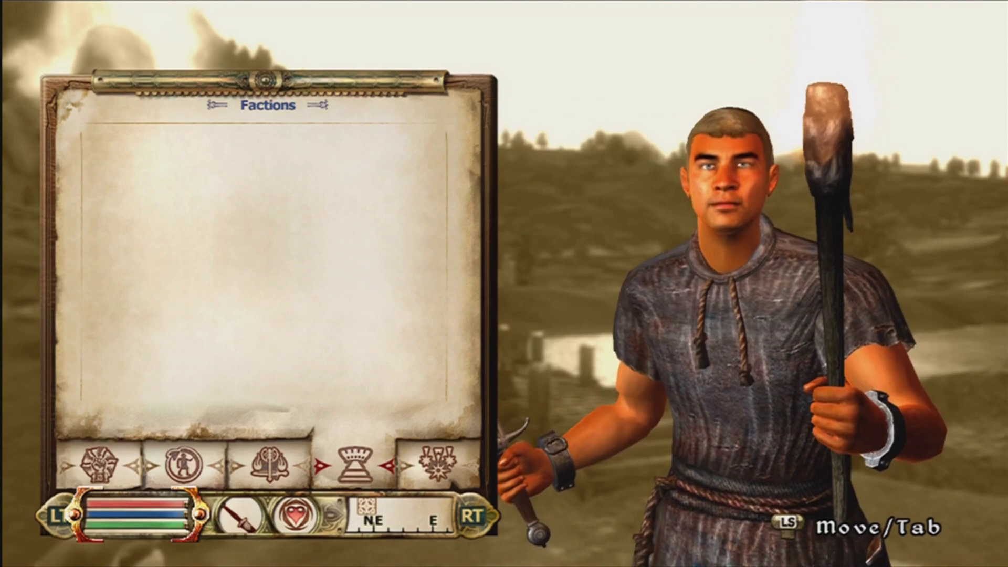
{"action": "key", "text": "Escape"}
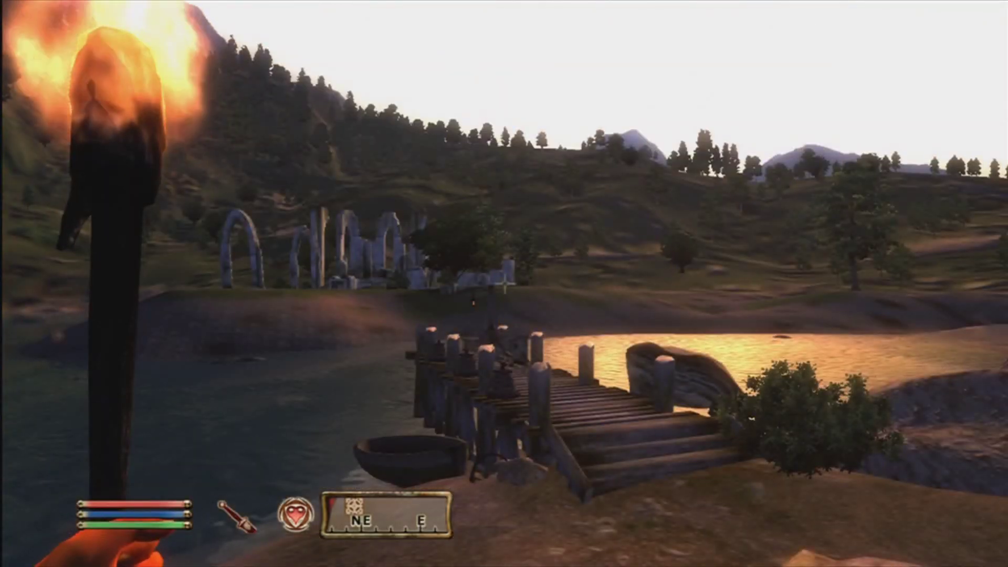
Step: Pause, open the save list at Save 143 (Level 1), and bring up the Xbox Guide
{"action": "key", "text": "Escape"}
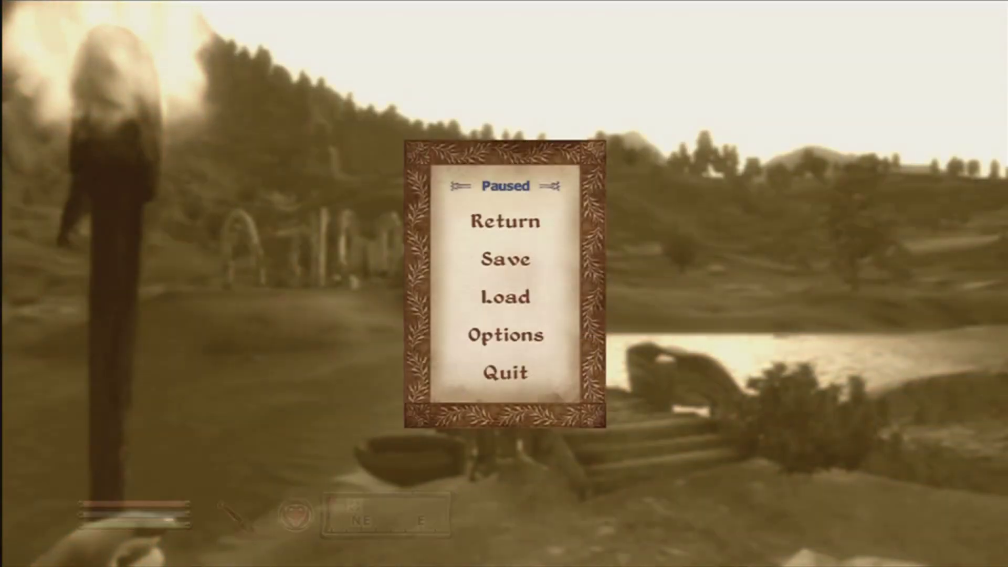
{"action": "key", "text": "Down"}
{"action": "key", "text": "Return"}
{"action": "key", "text": "Down"}
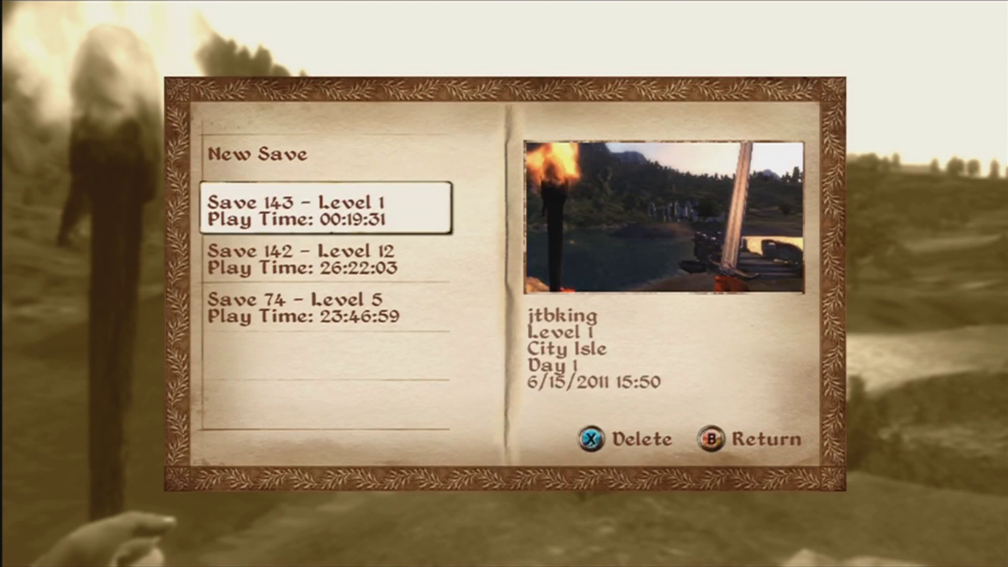
{"action": "key", "text": "super"}
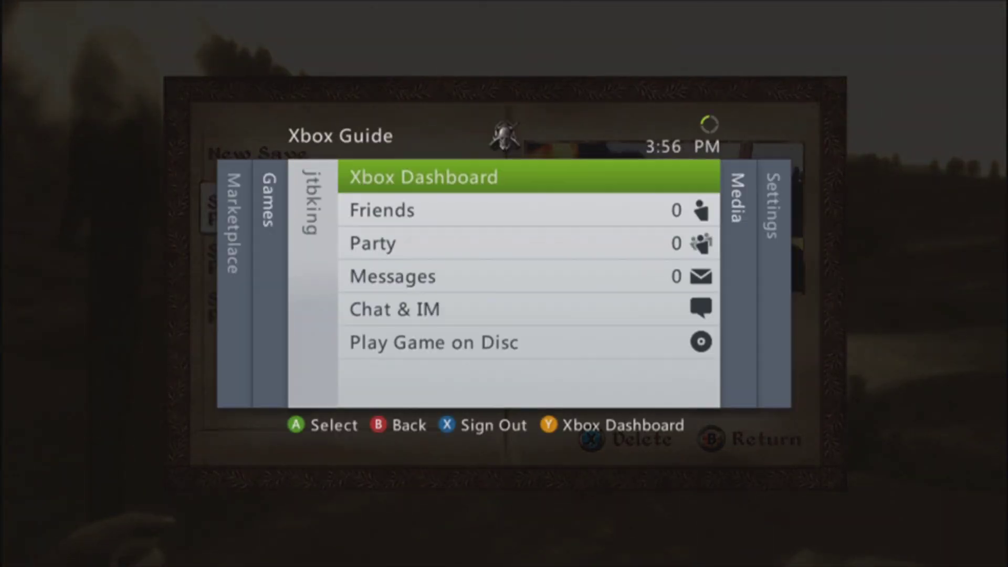
Step: Quit Oblivion to the Xbox Dashboard, confirming Yes
{"action": "key", "text": "Return"}
{"action": "key", "text": "Up"}
{"action": "key", "text": "Return"}
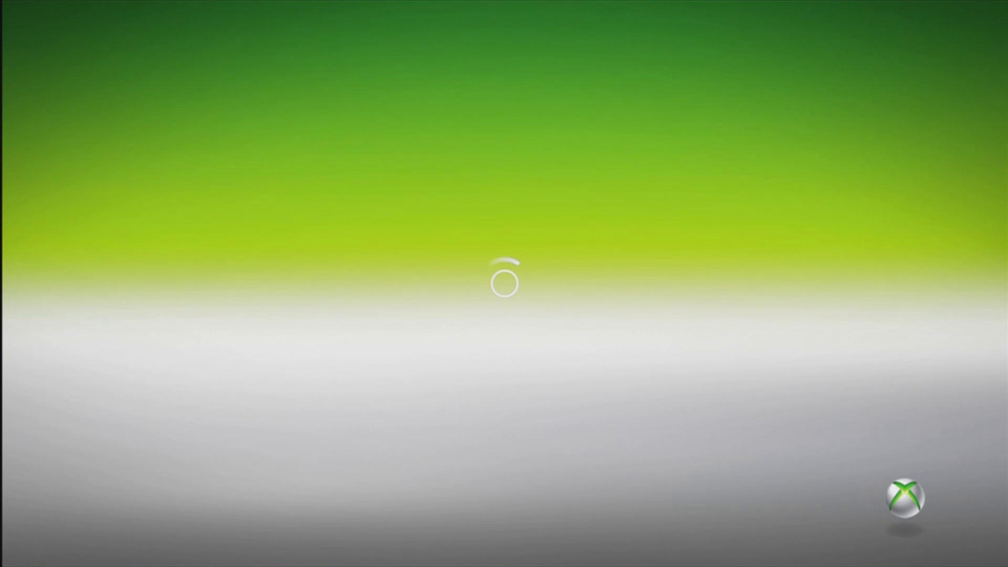
Step: Go to My Xbox > System Settings > Memory and highlight the Hard Drive
{"action": "key", "text": "Up"}
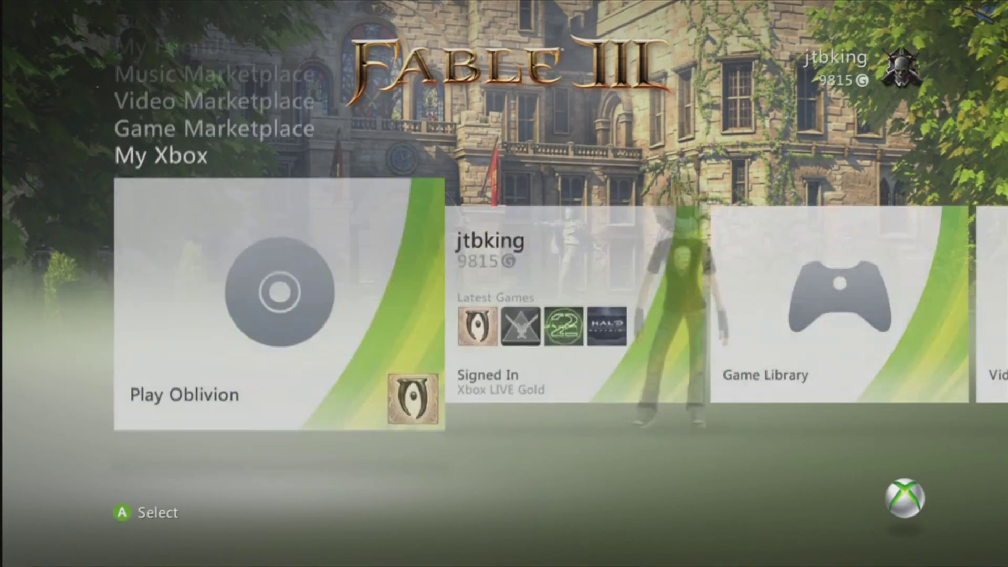
{"action": "key", "text": "Right"}
{"action": "key", "text": "Right"}
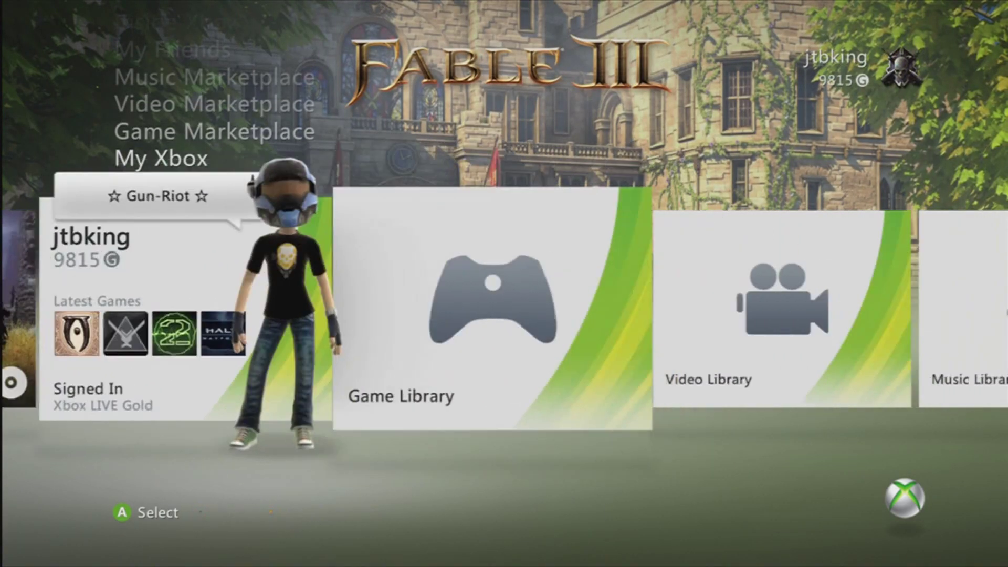
{"action": "key", "text": "Right"}
{"action": "key", "text": "Right"}
{"action": "key", "text": "Right"}
{"action": "key", "text": "Right"}
{"action": "key", "text": "Right"}
{"action": "key", "text": "Right"}
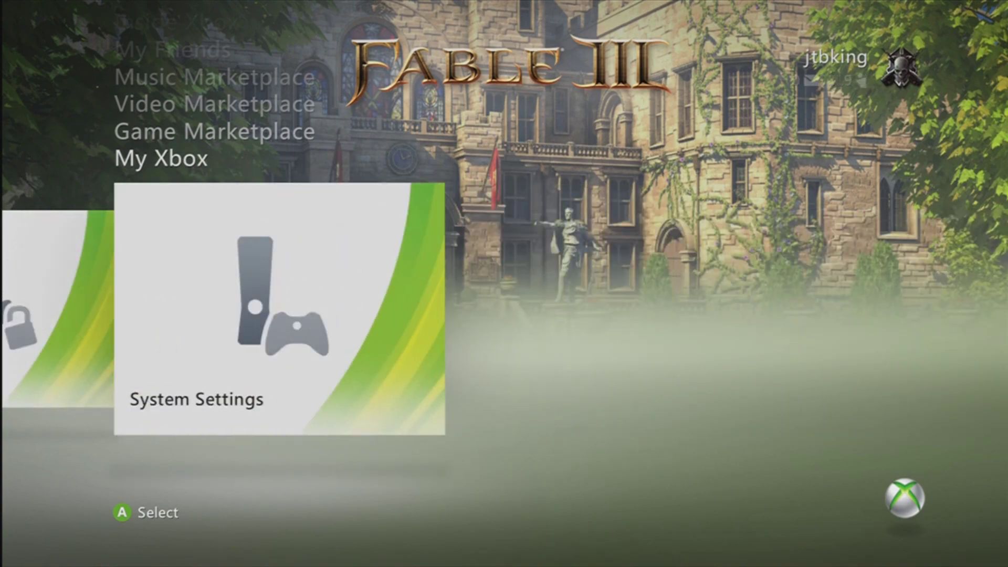
{"action": "key", "text": "Return"}
{"action": "key", "text": "Down"}
{"action": "key", "text": "Down"}
{"action": "key", "text": "Return"}
{"action": "key", "text": "Down"}
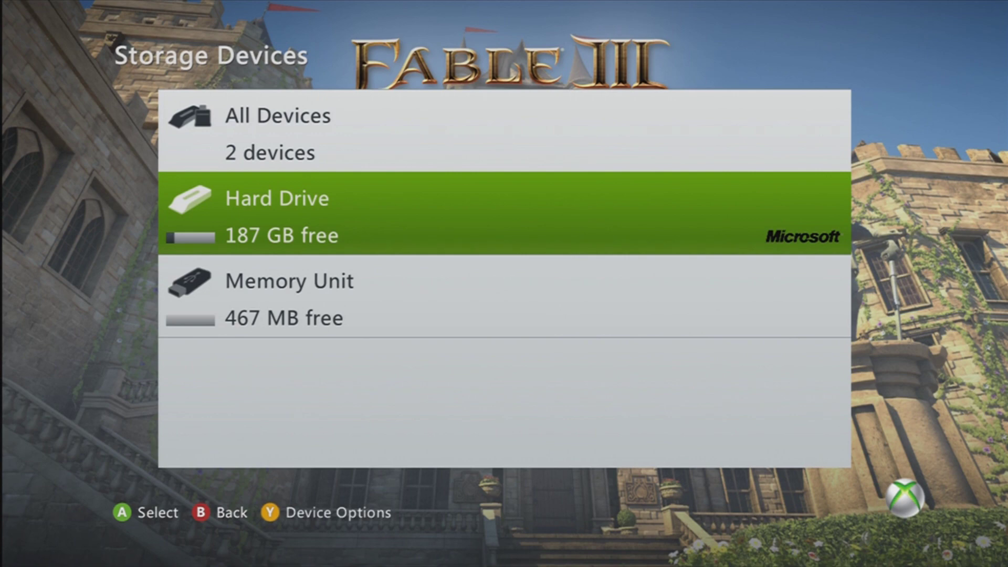
Step: Browse Hard Drive > Games > Oblivion and select Save 143
{"action": "key", "text": "Return"}
{"action": "key", "text": "Return"}
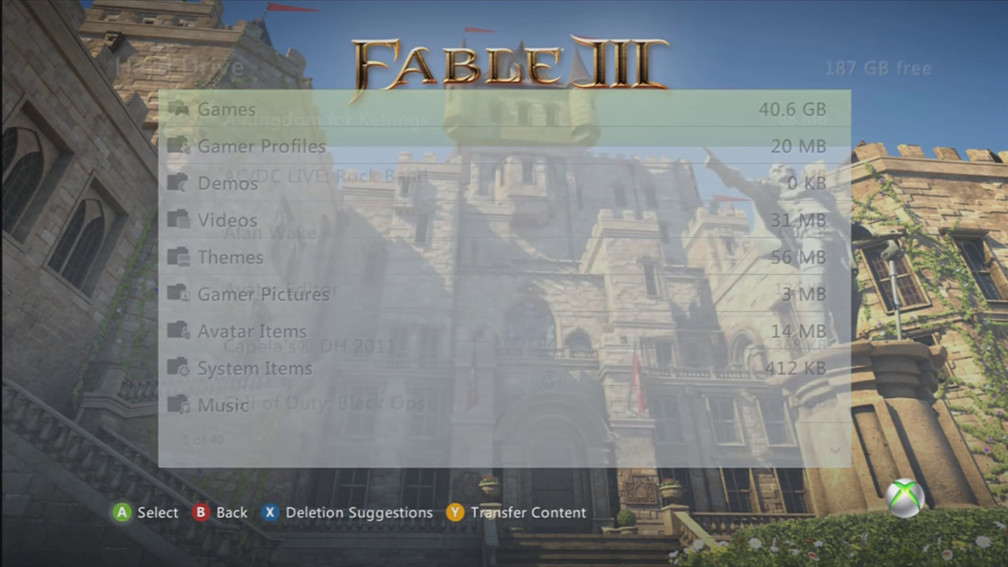
{"action": "key", "text": "Down"}
{"action": "key", "text": "Down"}
{"action": "key", "text": "Down"}
{"action": "key", "text": "Down"}
{"action": "key", "text": "Down"}
{"action": "key", "text": "Down"}
{"action": "key", "text": "Down"}
{"action": "key", "text": "Down"}
{"action": "key", "text": "Down"}
{"action": "key", "text": "Down"}
{"action": "key", "text": "Down"}
{"action": "key", "text": "Down"}
{"action": "key", "text": "Down"}
{"action": "key", "text": "Down"}
{"action": "key", "text": "Down"}
{"action": "key", "text": "Down"}
{"action": "key", "text": "Down"}
{"action": "key", "text": "Down"}
{"action": "key", "text": "Down"}
{"action": "key", "text": "Down"}
{"action": "key", "text": "Down"}
{"action": "key", "text": "Down"}
{"action": "key", "text": "Down"}
{"action": "key", "text": "Down"}
{"action": "key", "text": "Down"}
{"action": "key", "text": "Down"}
{"action": "key", "text": "Down"}
{"action": "key", "text": "Down"}
{"action": "key", "text": "Down"}
{"action": "key", "text": "Down"}
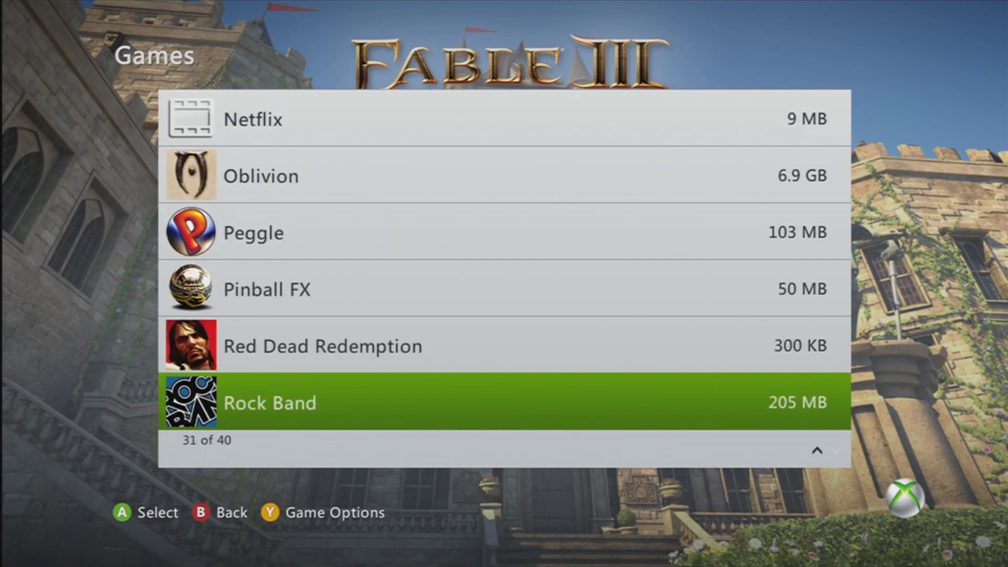
{"action": "key", "text": "Up"}
{"action": "key", "text": "Up"}
{"action": "key", "text": "Up"}
{"action": "key", "text": "Up"}
{"action": "key", "text": "Return"}
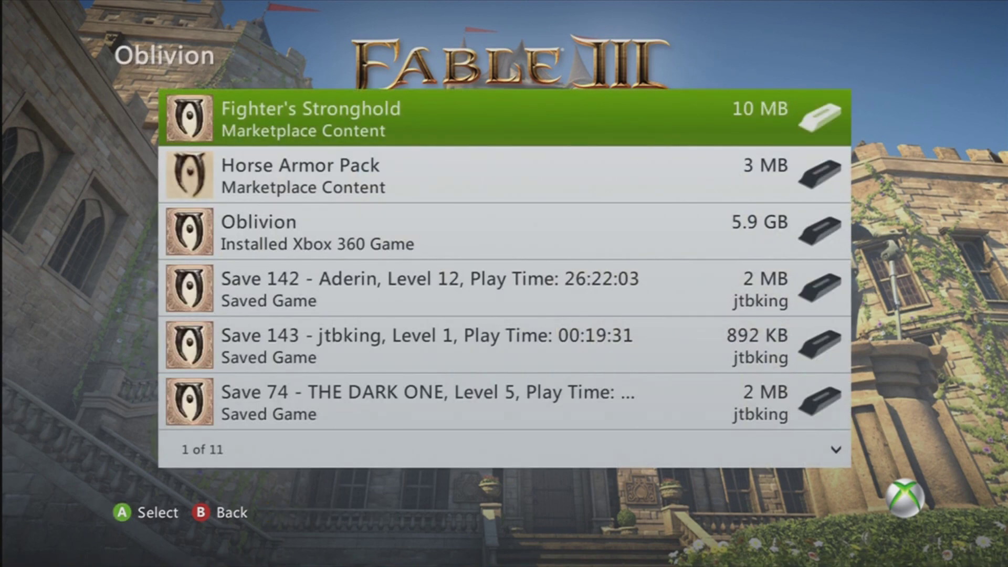
{"action": "key", "text": "Down"}
{"action": "key", "text": "Down"}
{"action": "key", "text": "Down"}
{"action": "key", "text": "Down"}
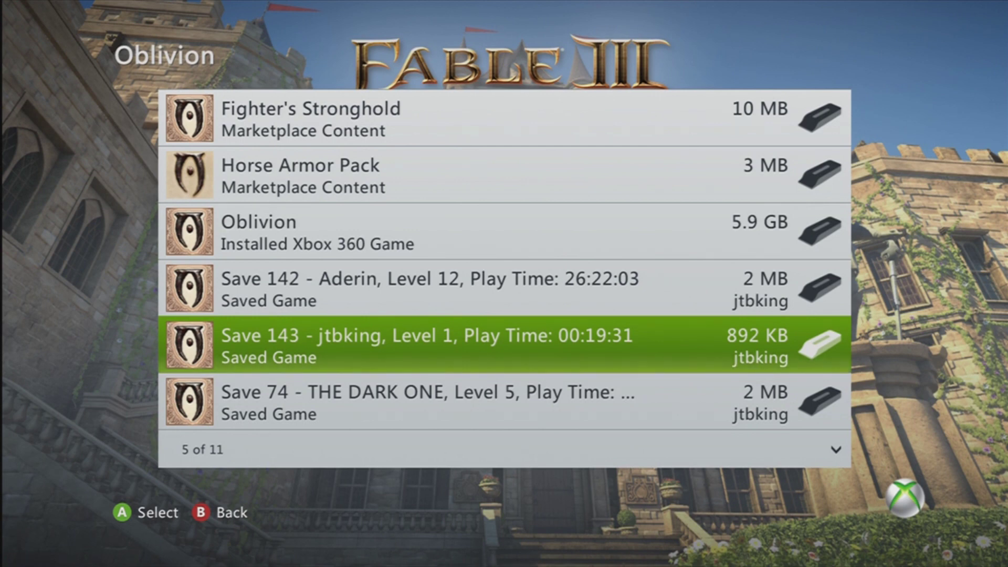
{"action": "key", "text": "Up"}
{"action": "key", "text": "Down"}
{"action": "key", "text": "Down"}
{"action": "key", "text": "Up"}
Step: Move Save 143 from the hard drive to the Memory Unit
{"action": "key", "text": "Return"}
{"action": "key", "text": "Down"}
{"action": "key", "text": "Return"}
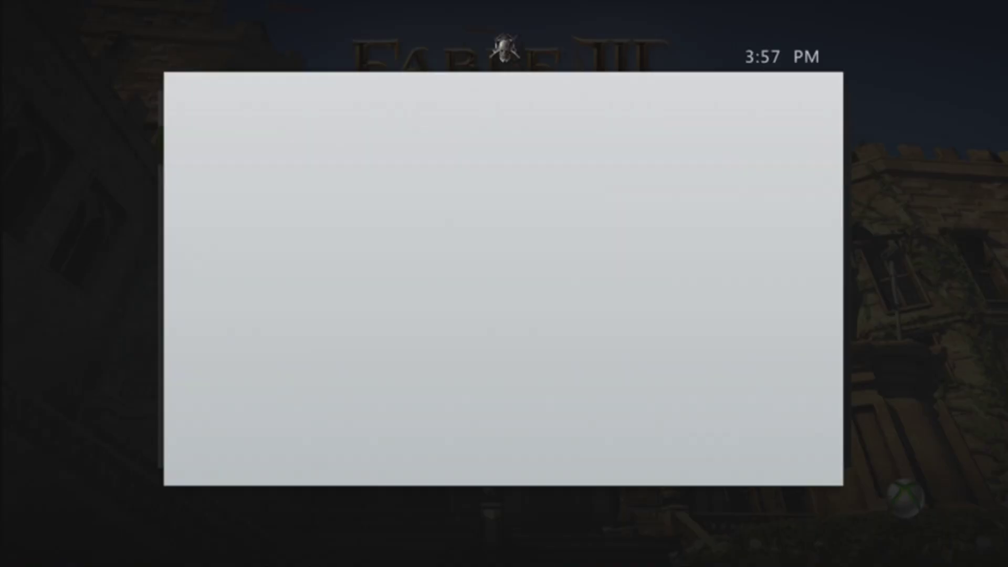
{"action": "key", "text": "Down"}
{"action": "key", "text": "Return"}
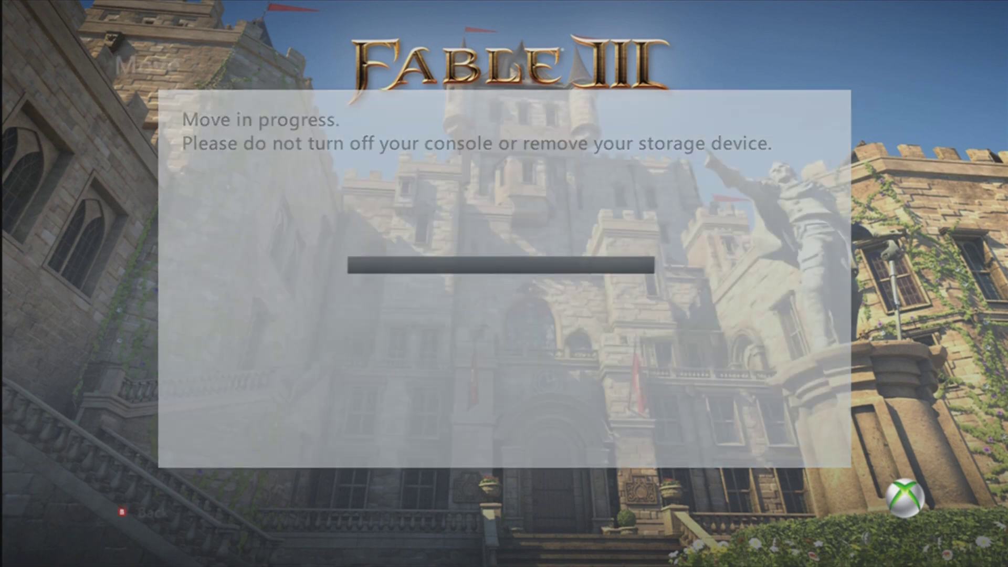
Step: Check Memory Unit > Games > Oblivion to confirm Save 143 is stored there
{"action": "key", "text": "Escape"}
{"action": "key", "text": "Escape"}
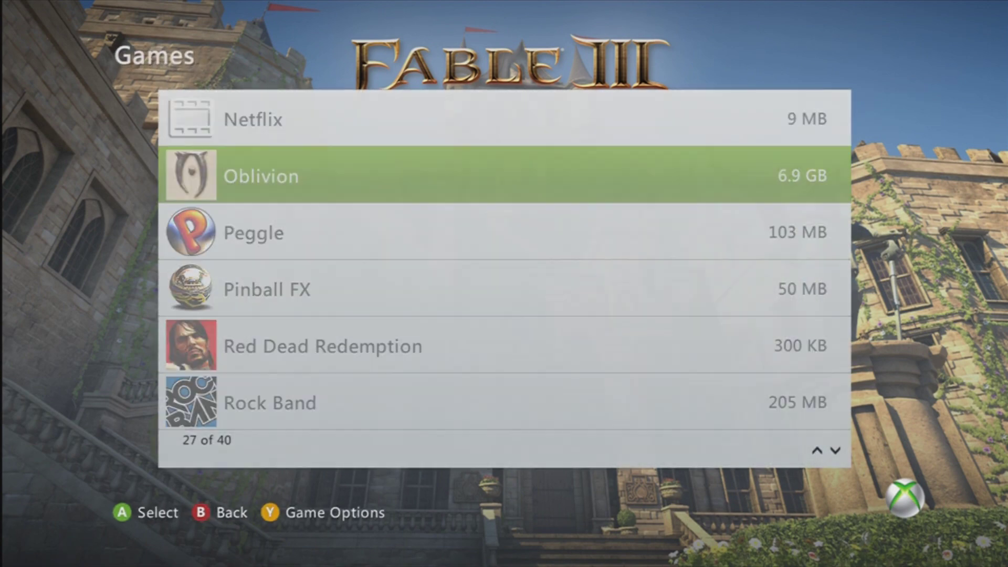
{"action": "key", "text": "Escape"}
{"action": "key", "text": "Down"}
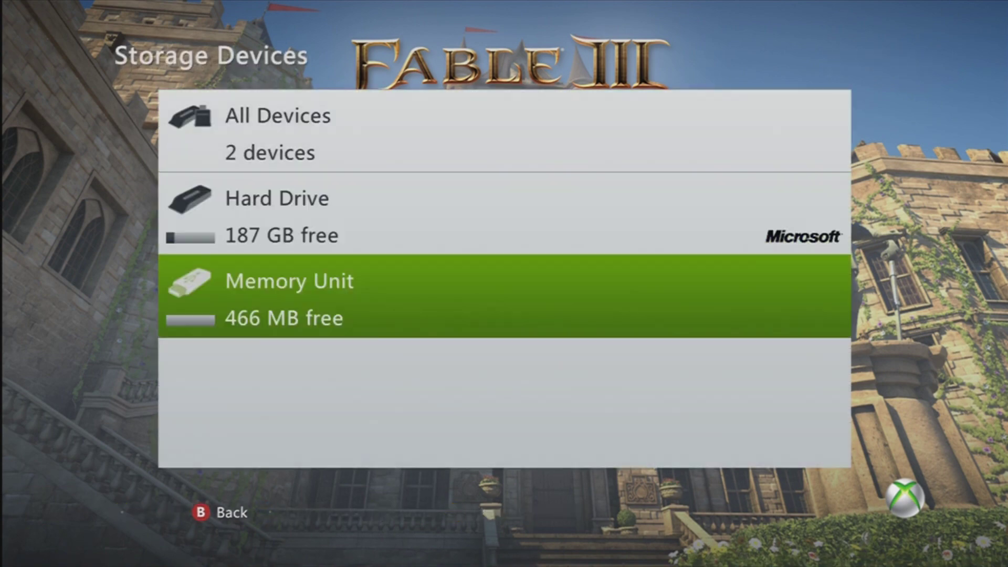
{"action": "key", "text": "Return"}
{"action": "key", "text": "Return"}
{"action": "key", "text": "Down"}
{"action": "key", "text": "Return"}
{"action": "key", "text": "Escape"}
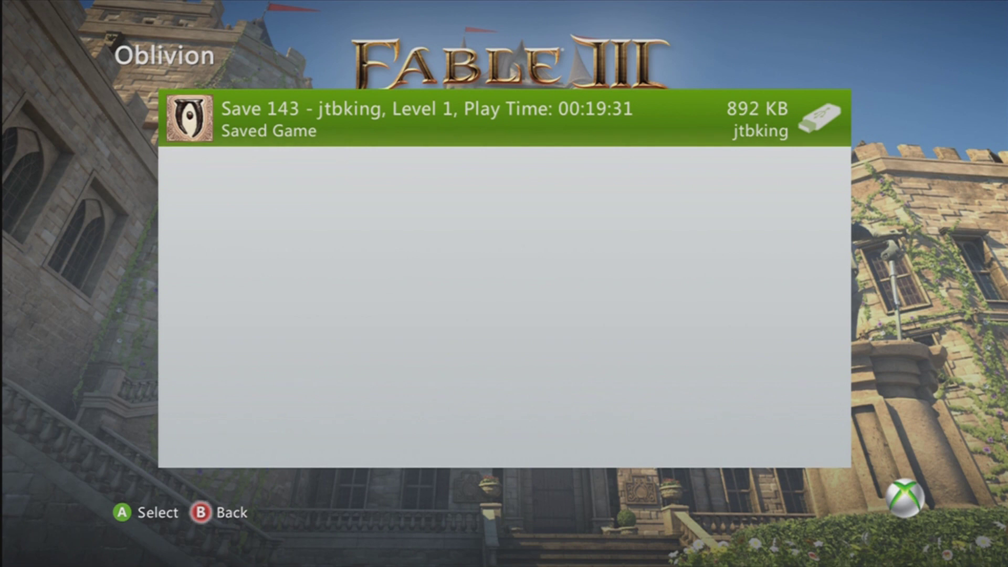
{"action": "key", "text": "Escape"}
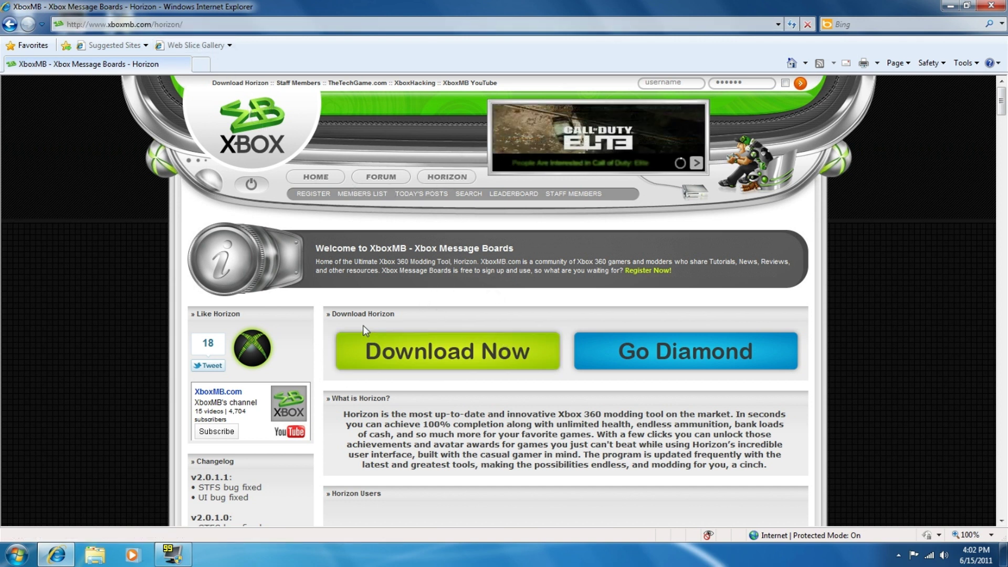
Step: Start then cancel the Horizon download, and minimize Internet Explorer to reveal the desktop
{"action": "left_click", "coordinate": [387, 352]}
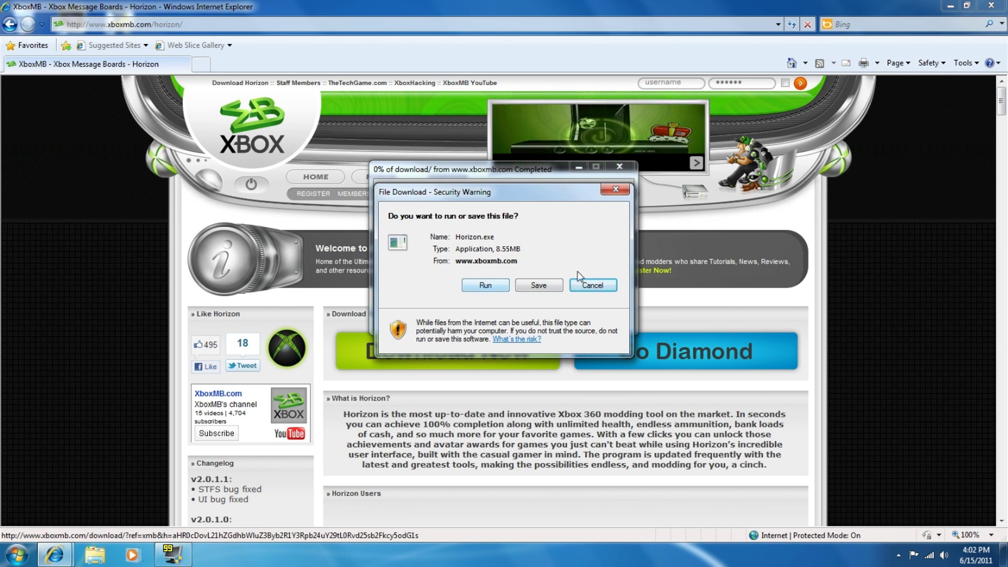
{"action": "left_click", "coordinate": [615, 190]}
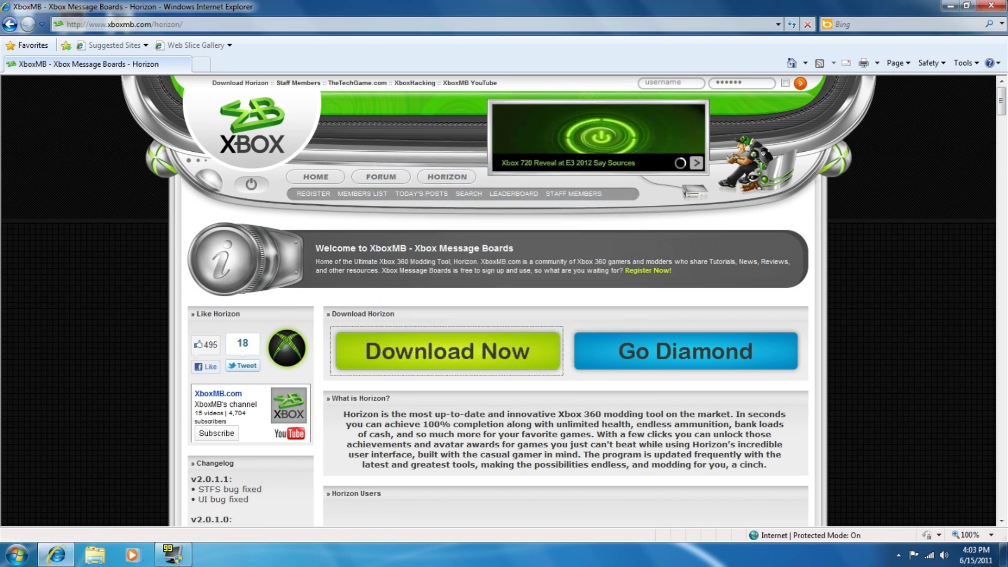
{"action": "left_click", "coordinate": [951, 7]}
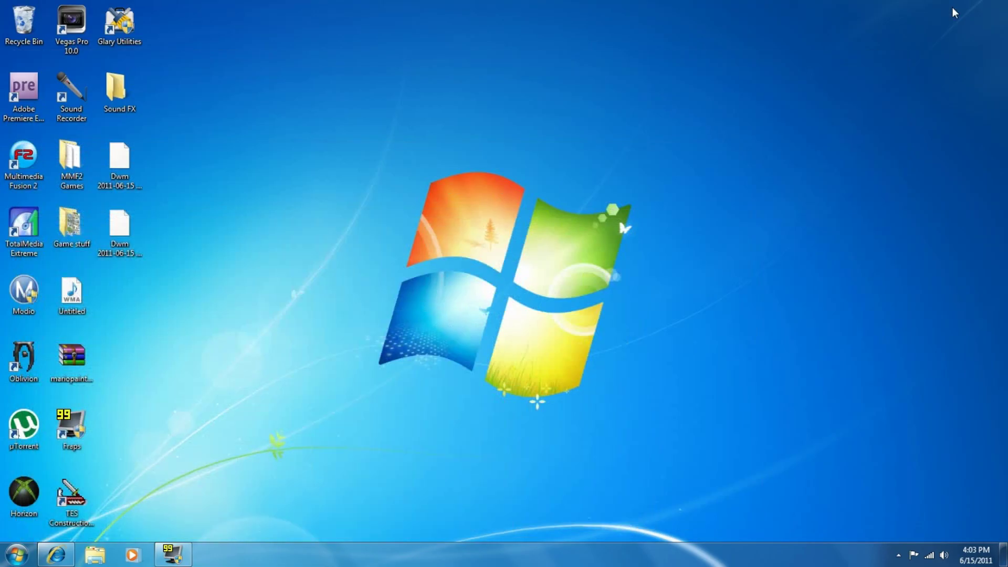
Step: Move the Horizon shortcut to the top centre and run it as administrator
{"action": "left_click_drag", "start_coordinate": [23, 490], "coordinate": [502, 88]}
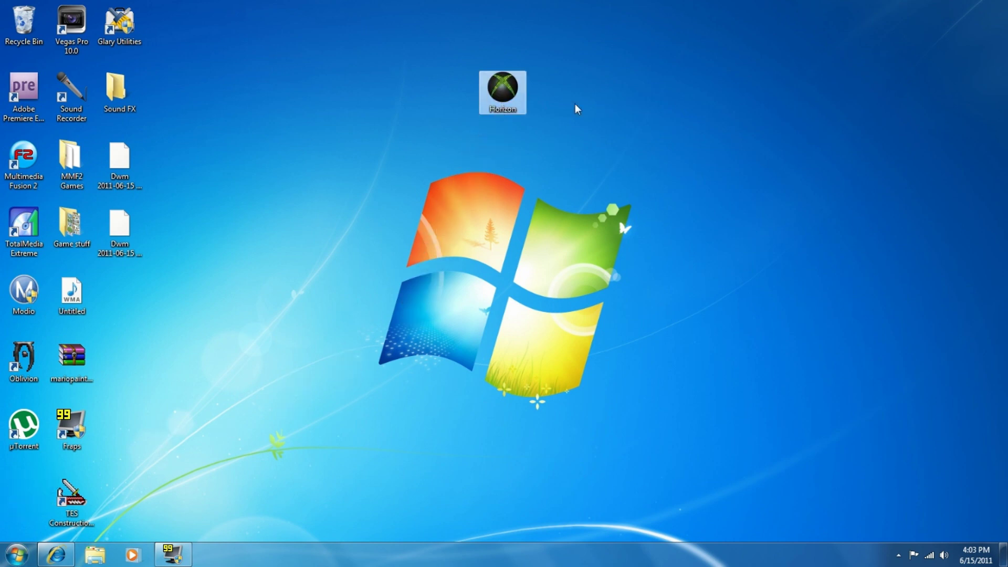
{"action": "right_click", "coordinate": [513, 88]}
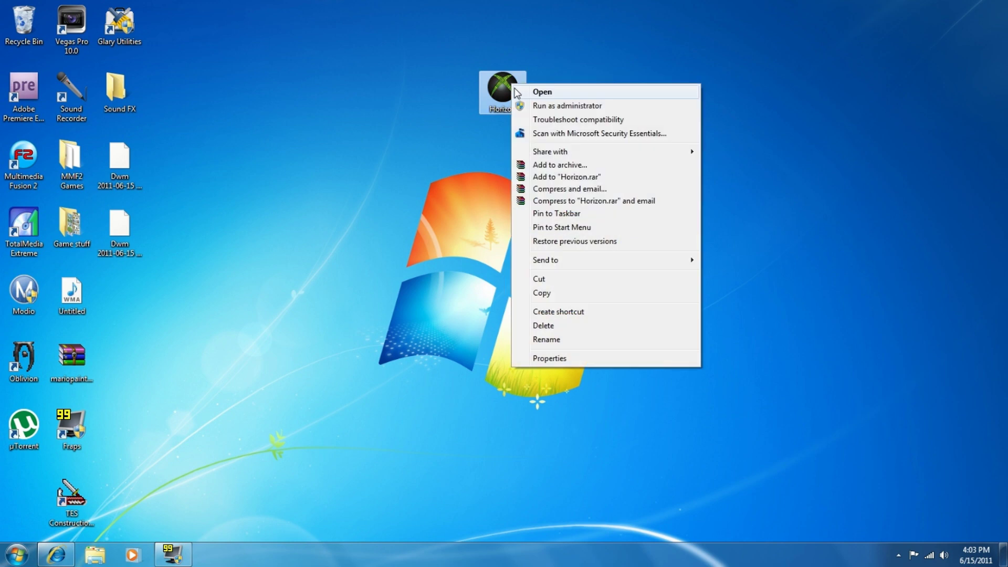
{"action": "left_click", "coordinate": [550, 105]}
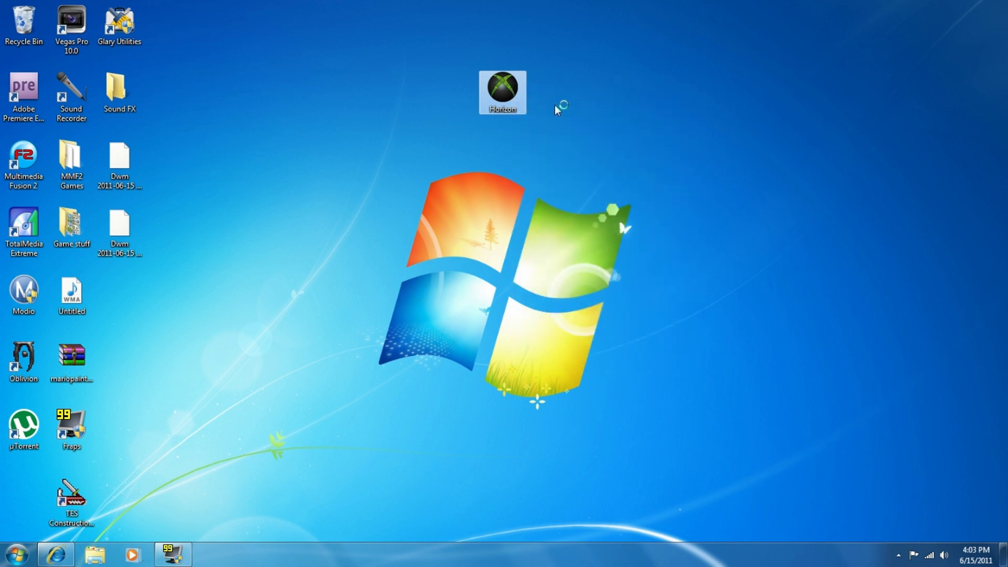
{"action": "left_click", "coordinate": [565, 312]}
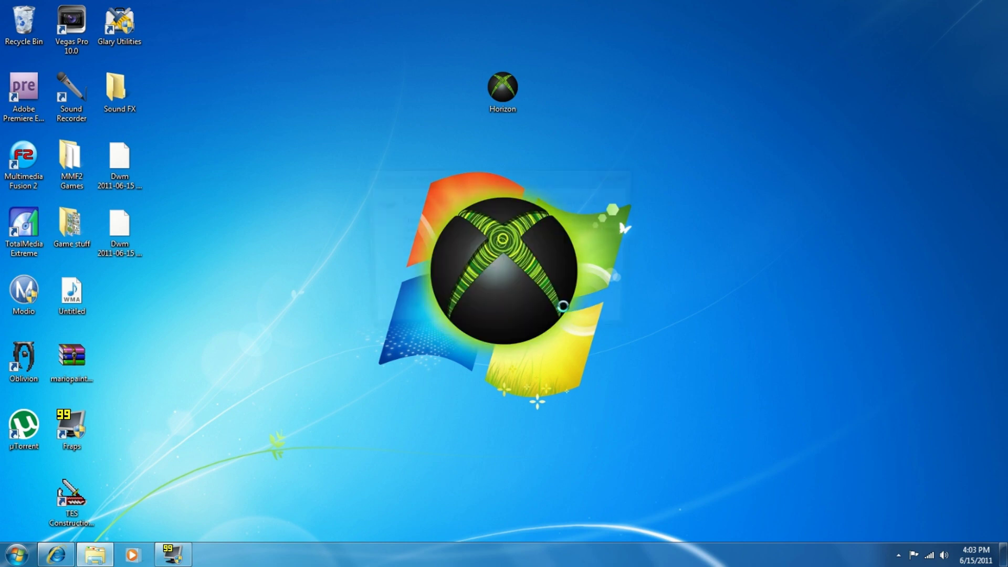
Step: Dismiss the Scan and fix and AutoPlay prompts for Removable Disk (G:)
{"action": "left_click_drag", "start_coordinate": [493, 177], "coordinate": [810, 35]}
{"action": "left_click", "coordinate": [933, 32]}
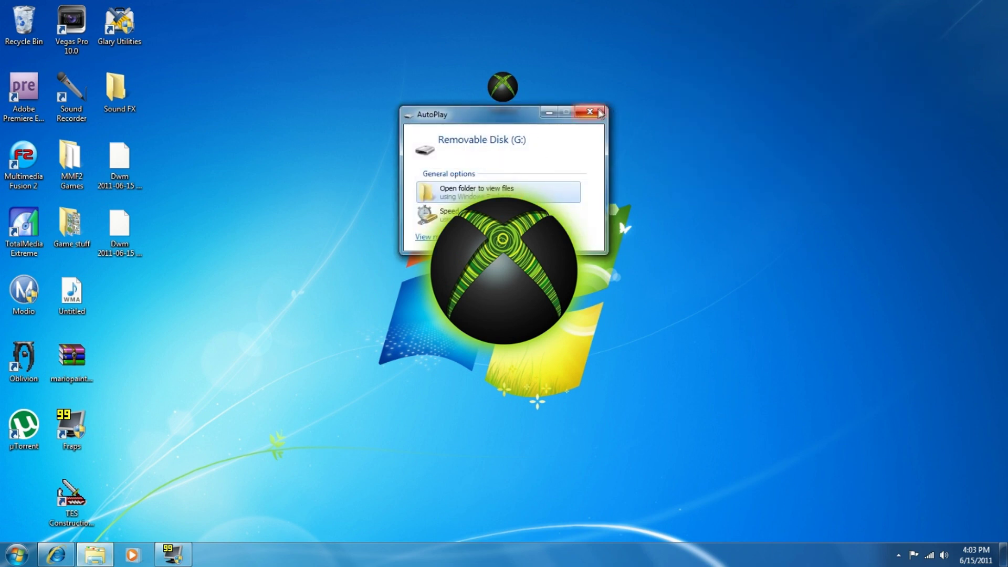
{"action": "left_click", "coordinate": [589, 111]}
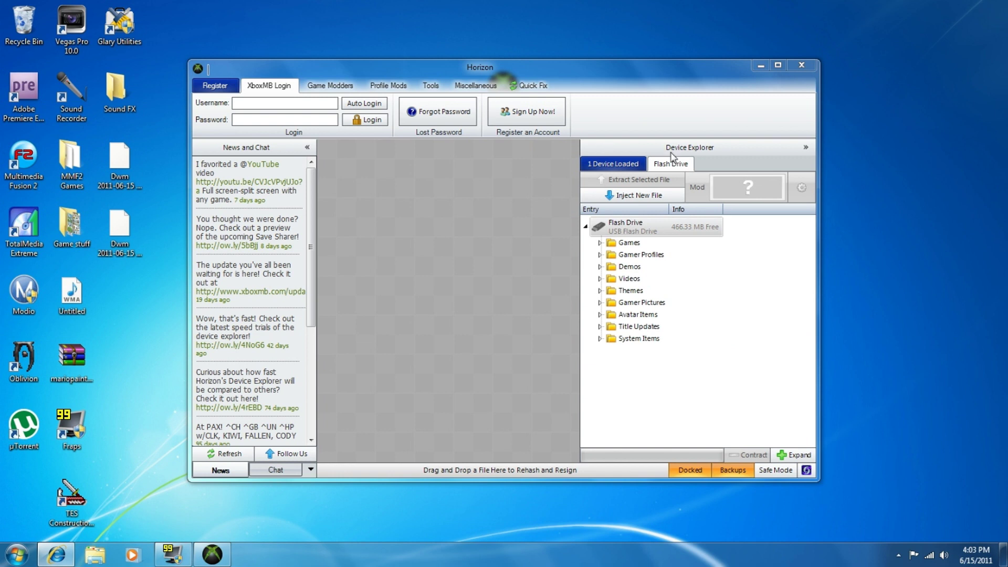
Step: Expand Games > Oblivion on the flash drive and open Save 143 in the Oblivion Save Editor
{"action": "left_click", "coordinate": [599, 242]}
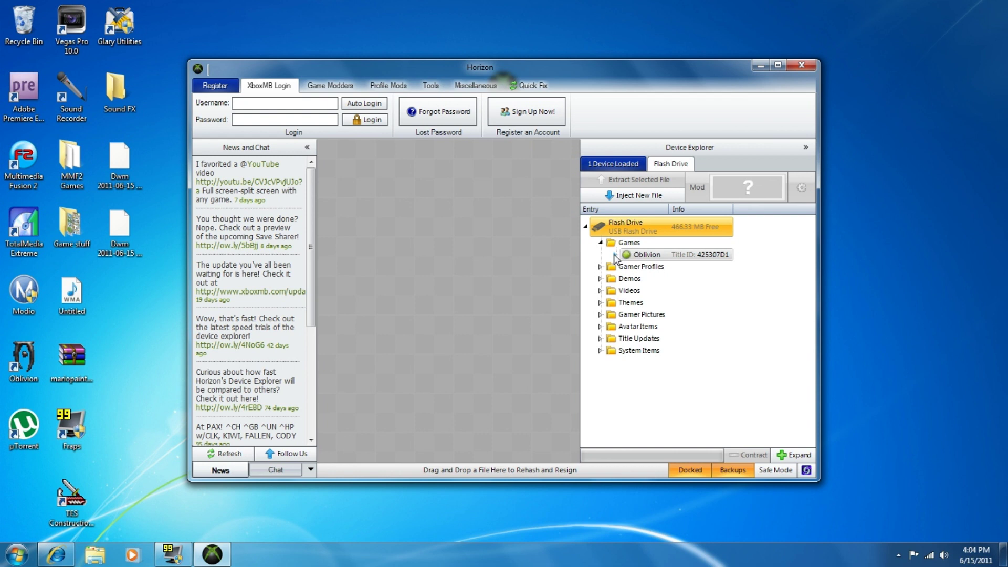
{"action": "left_click", "coordinate": [615, 255]}
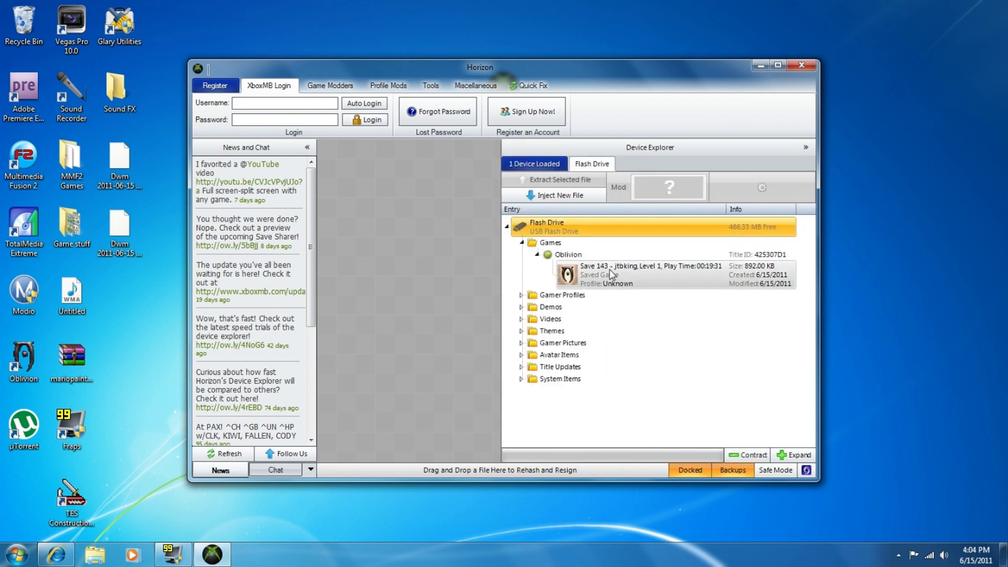
{"action": "left_click", "coordinate": [611, 273]}
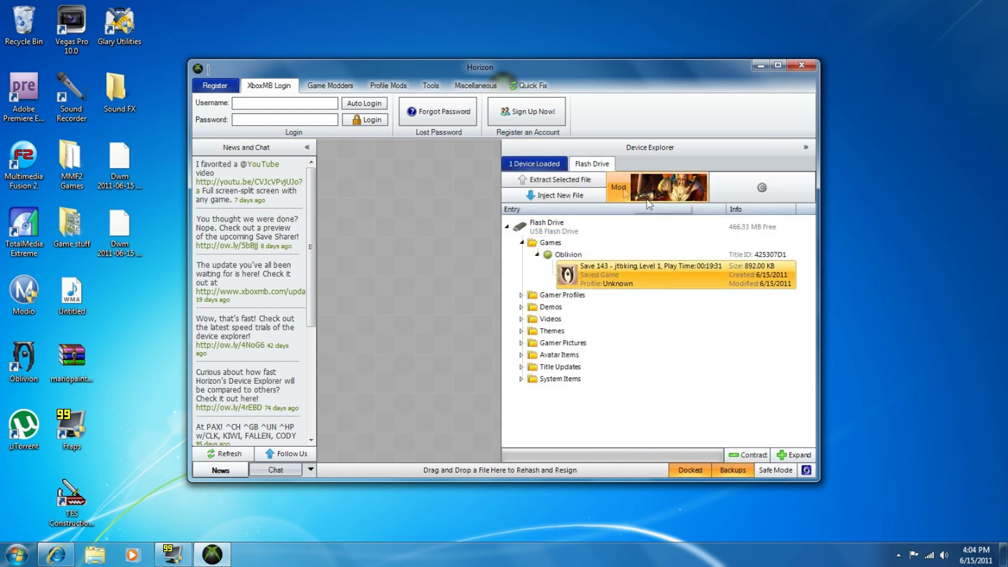
{"action": "left_click", "coordinate": [681, 197]}
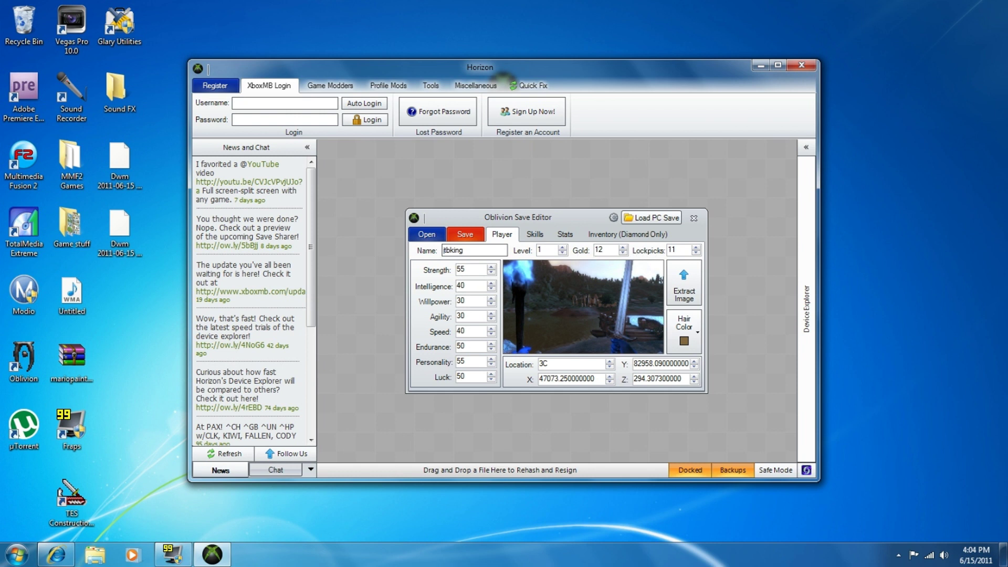
Step: Set all eight attributes, Strength through Luck, to 255
{"action": "double_click", "coordinate": [460, 270]}
{"action": "type", "text": "255"}
{"action": "key", "text": "Tab"}
{"action": "type", "text": "225"}
{"action": "key", "text": "shift+Home"}
{"action": "type", "text": "255"}
{"action": "key", "text": "Tab"}
{"action": "type", "text": "255"}
{"action": "key", "text": "Tab"}
{"action": "type", "text": "255"}
{"action": "key", "text": "Tab"}
{"action": "type", "text": "255"}
{"action": "key", "text": "Tab"}
{"action": "type", "text": "255"}
{"action": "key", "text": "Tab"}
{"action": "type", "text": "255"}
{"action": "key", "text": "Tab"}
Step: Set Level to 100 and both Gold and Lockpicks to 999999
{"action": "type", "text": "255"}
{"action": "type", "text": "00"}
{"action": "key", "text": "Tab"}
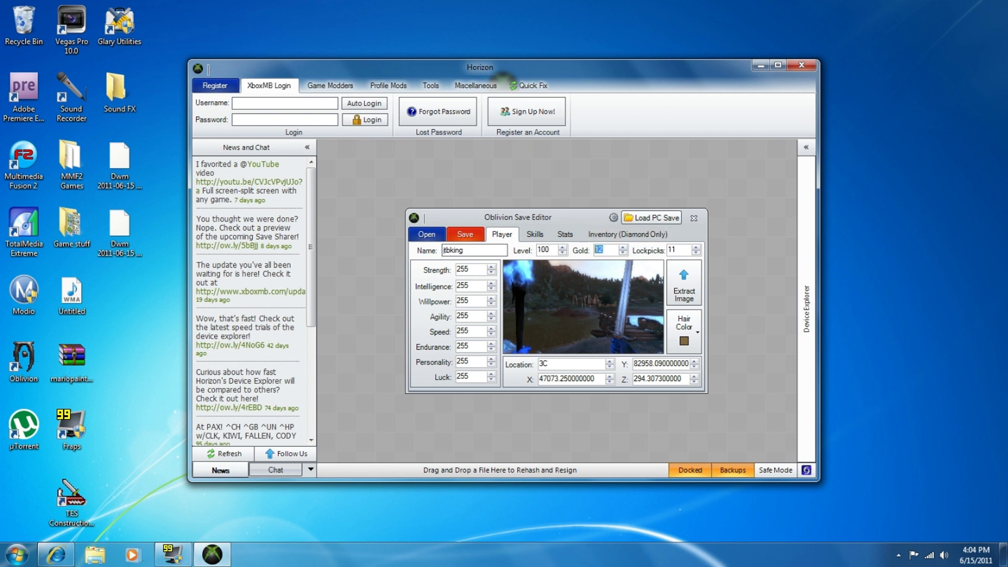
{"action": "type", "text": "999999"}
{"action": "key", "text": "Tab"}
{"action": "type", "text": "999999"}
{"action": "left_click", "coordinate": [535, 234]}
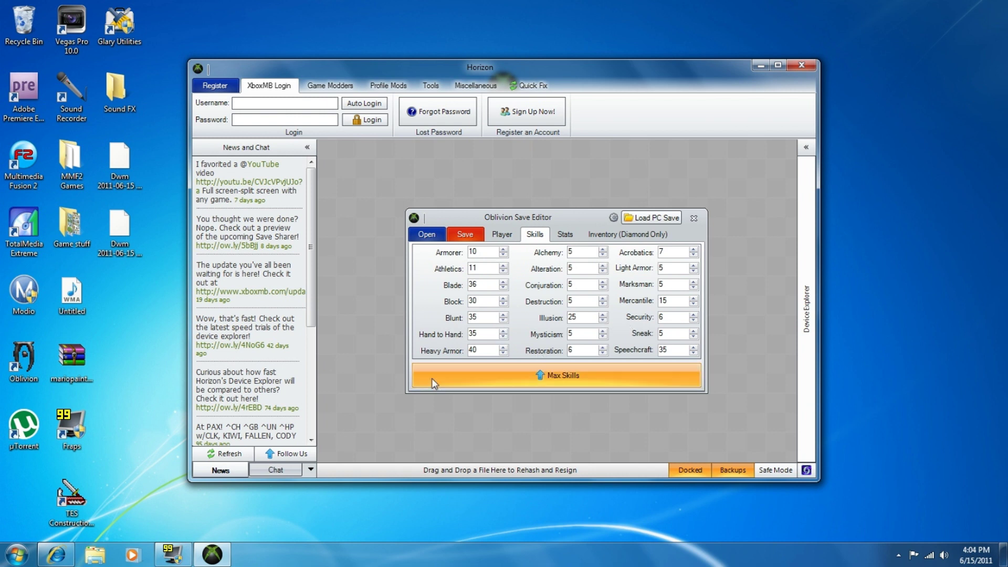
Step: Enter 255 for Armorer and apply Max Skills so every skill reads 255
{"action": "key", "text": "Tab"}
{"action": "type", "text": "255"}
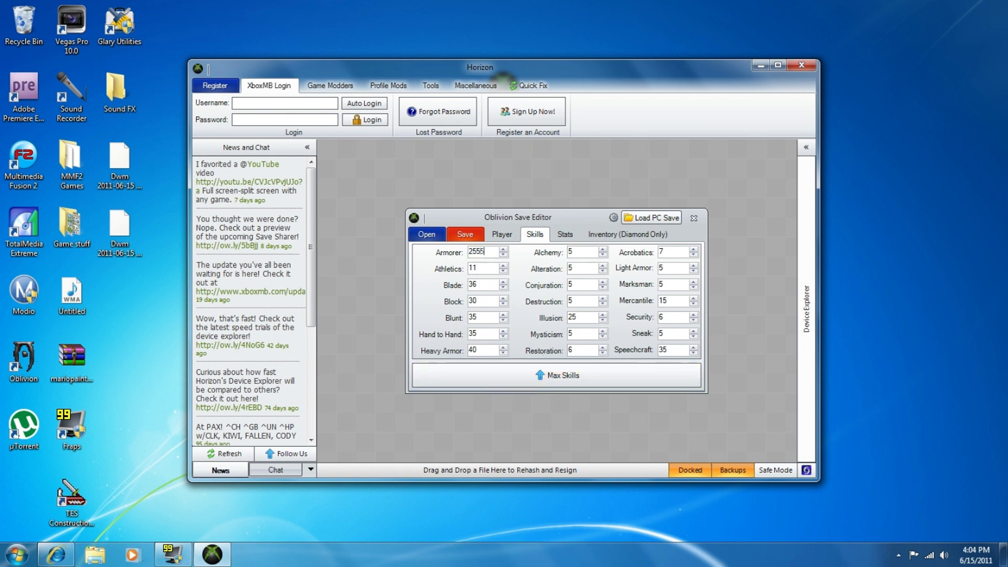
{"action": "type", "text": "5"}
{"action": "key", "text": "BackSpace"}
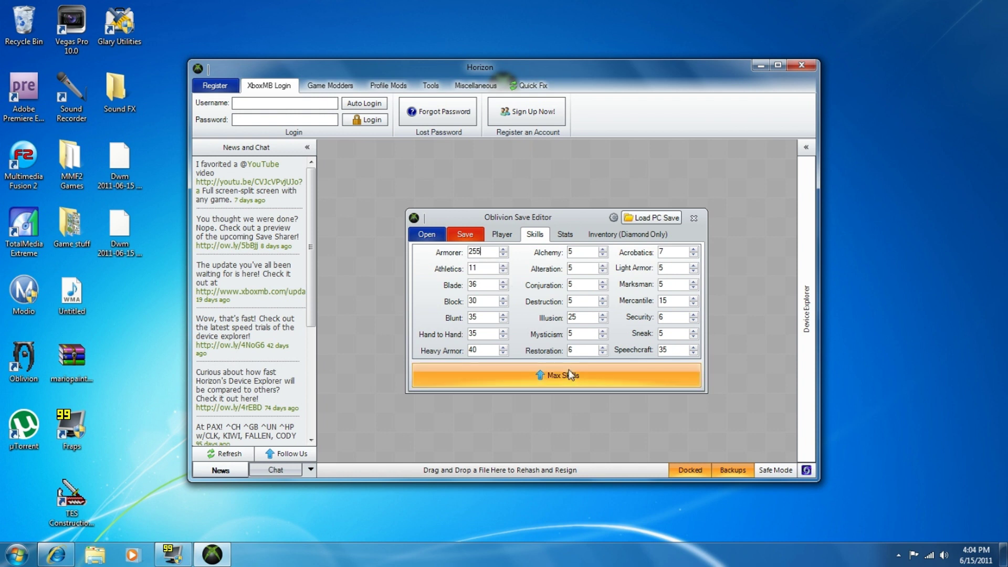
{"action": "left_click", "coordinate": [544, 374]}
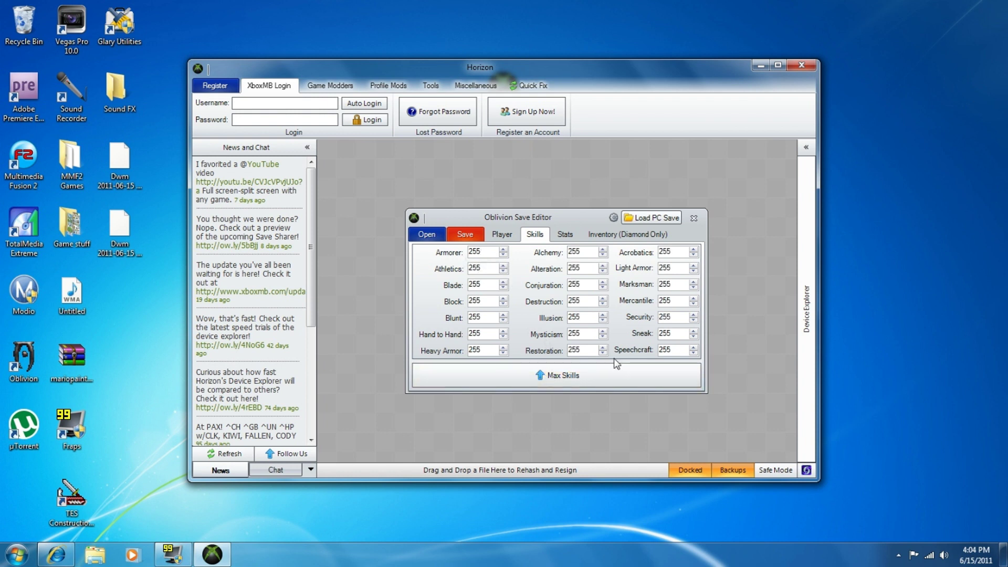
{"action": "left_click", "coordinate": [565, 234]}
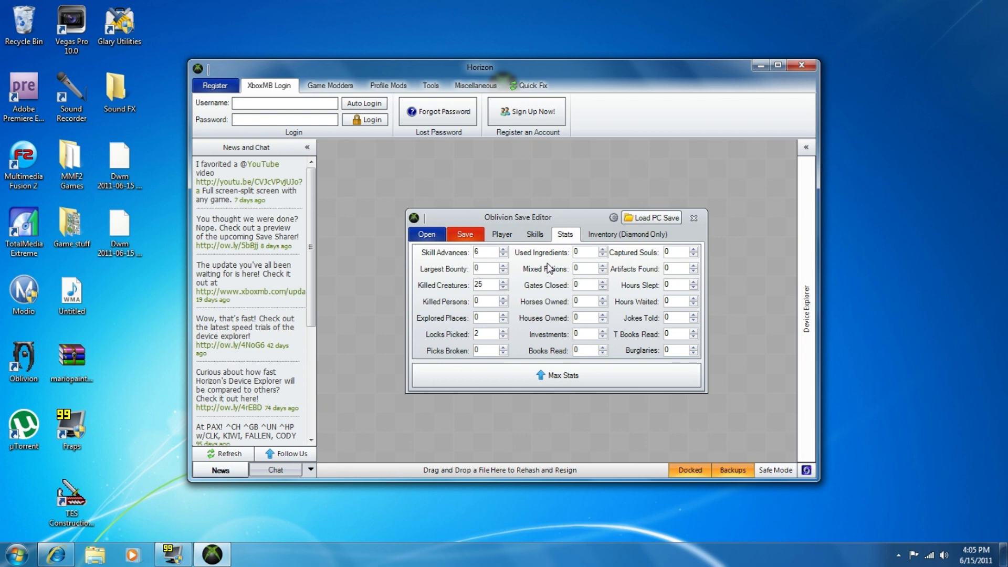
Step: Max all stats to 429496, glance at Inventory, then return to the Player page
{"action": "left_click", "coordinate": [573, 376]}
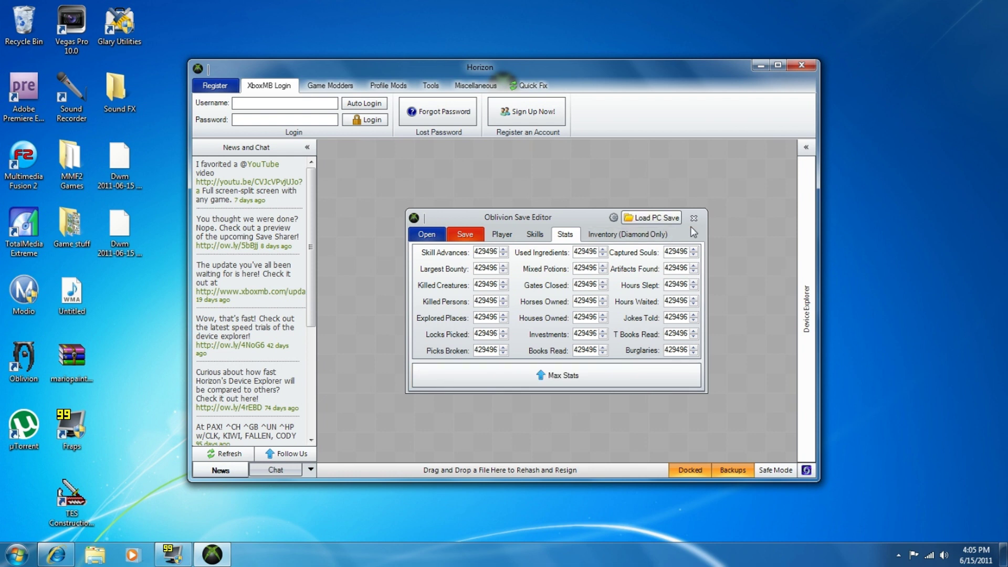
{"action": "left_click", "coordinate": [618, 237]}
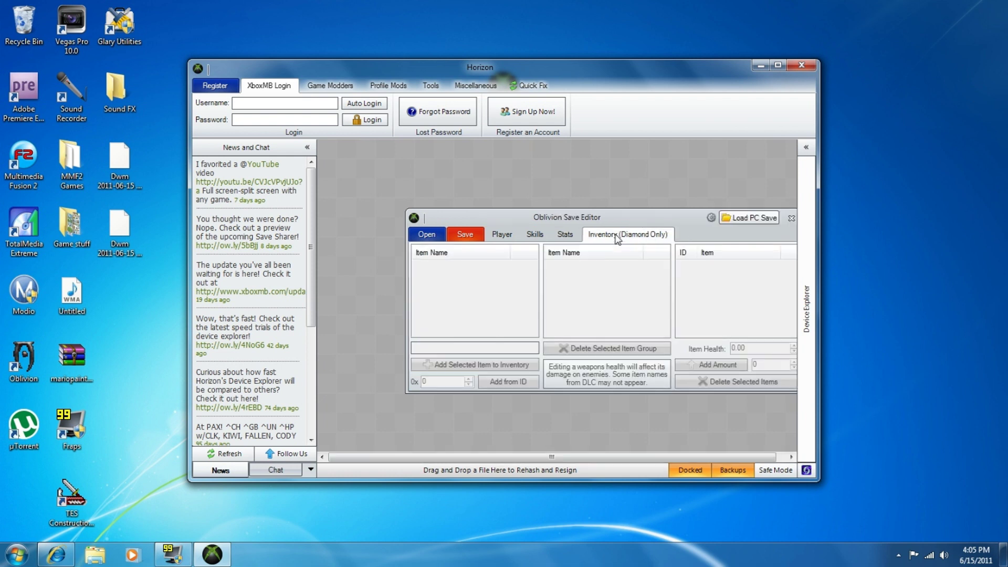
{"action": "left_click", "coordinate": [572, 236]}
{"action": "left_click", "coordinate": [498, 235]}
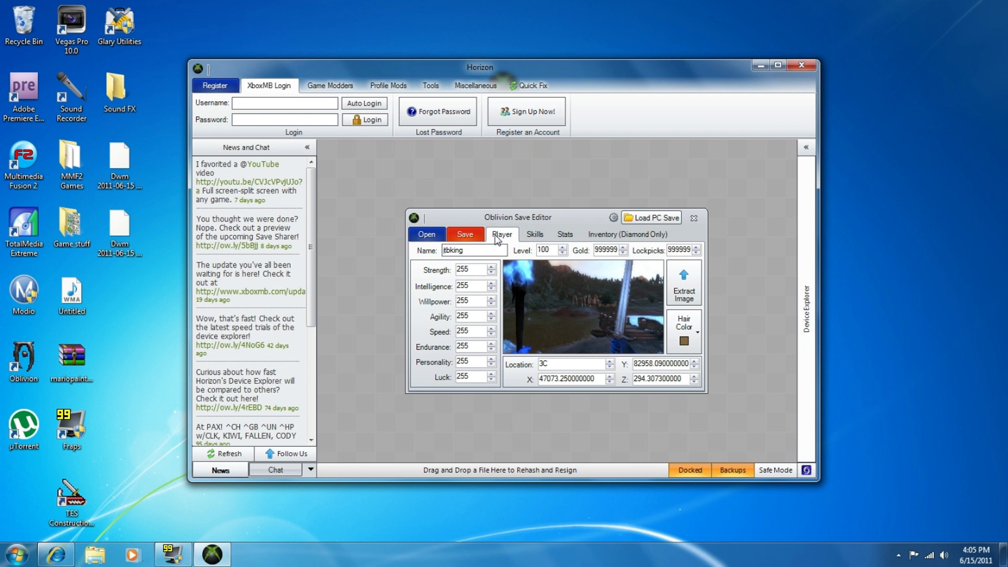
Step: Save the edited game to the flash drive, acknowledge the Saved message, and close Horizon
{"action": "left_click", "coordinate": [465, 236]}
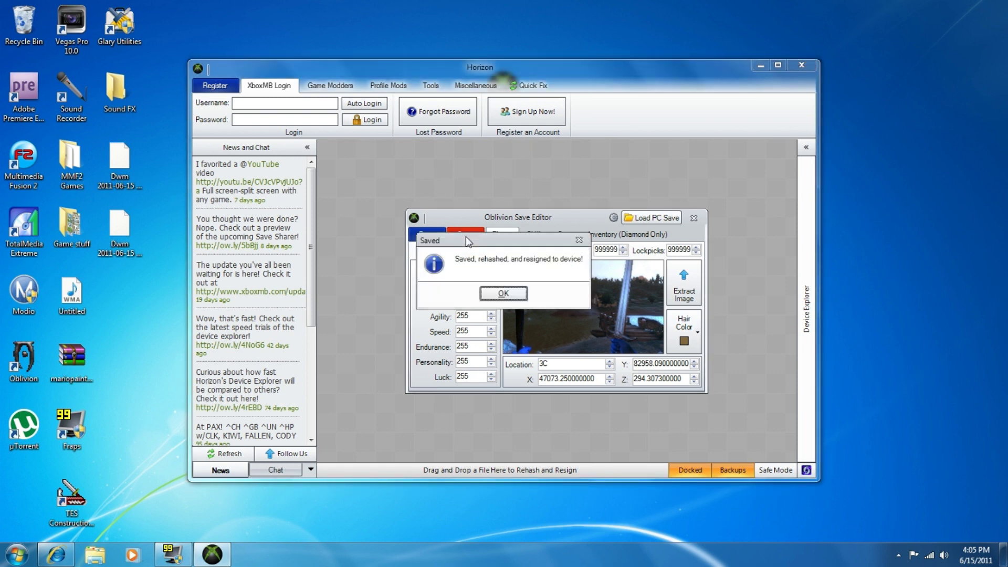
{"action": "left_click", "coordinate": [518, 296]}
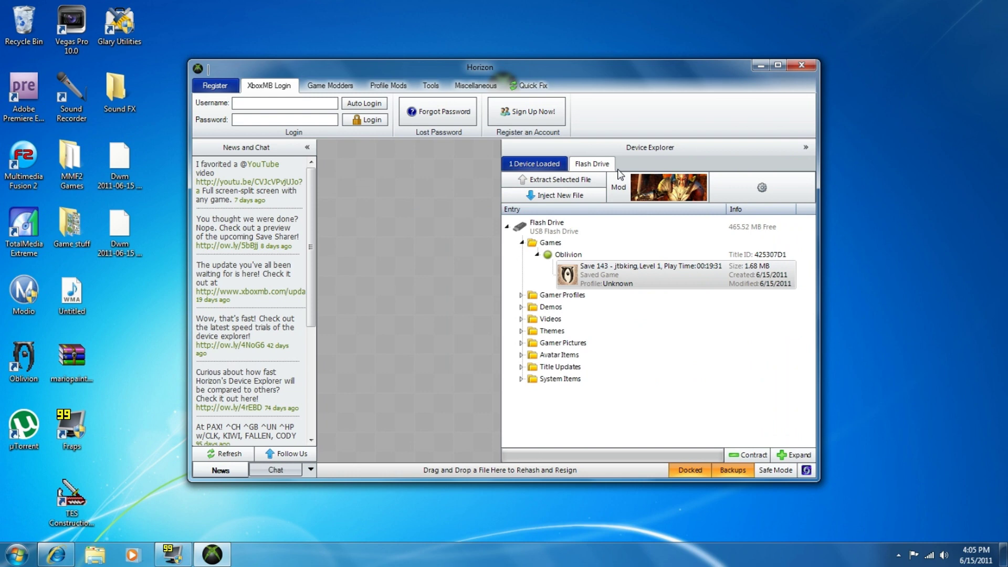
{"action": "left_click", "coordinate": [806, 147]}
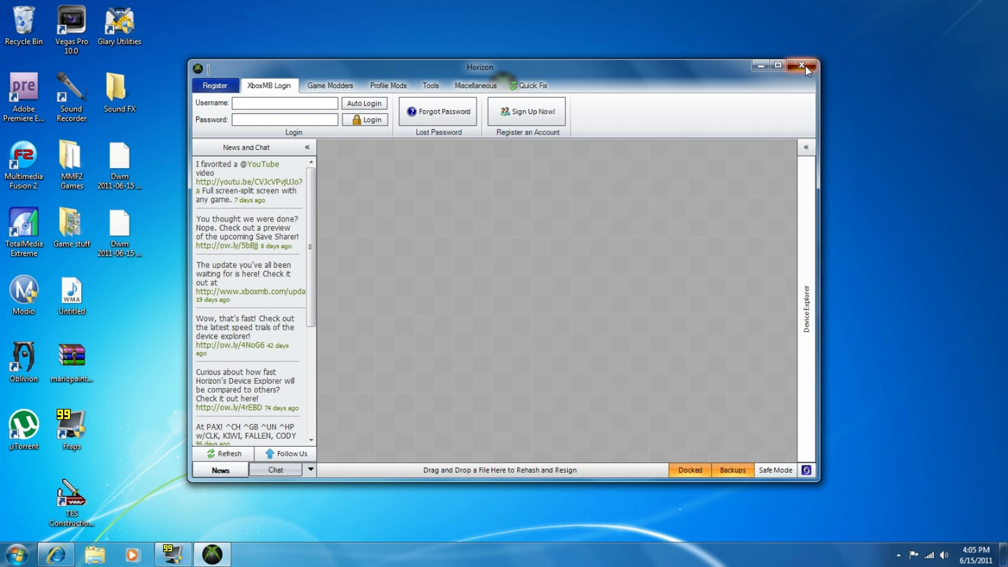
{"action": "left_click", "coordinate": [805, 65]}
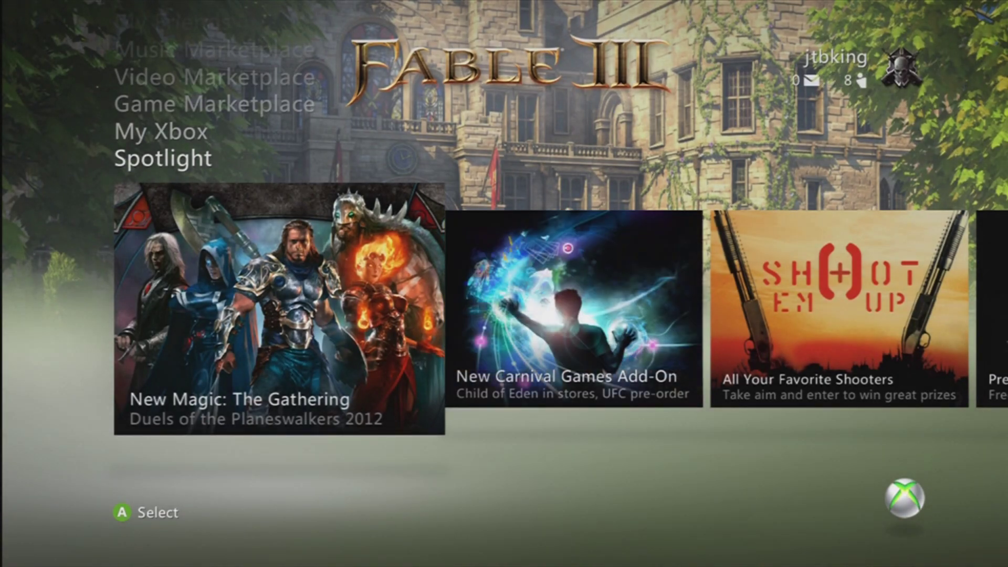
Step: Browse from My Xbox through System Settings' memory options into the memory unit's contents
{"action": "key", "text": "Up"}
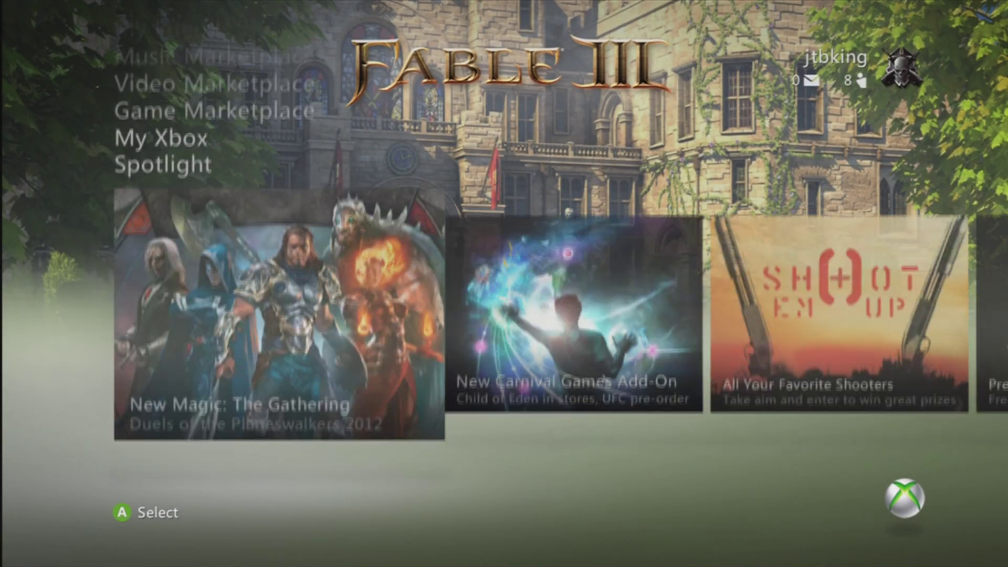
{"action": "key", "text": "Right"}
{"action": "key", "text": "Right"}
{"action": "key", "text": "Right"}
{"action": "key", "text": "Right"}
{"action": "key", "text": "Right"}
{"action": "key", "text": "Right"}
{"action": "key", "text": "Right"}
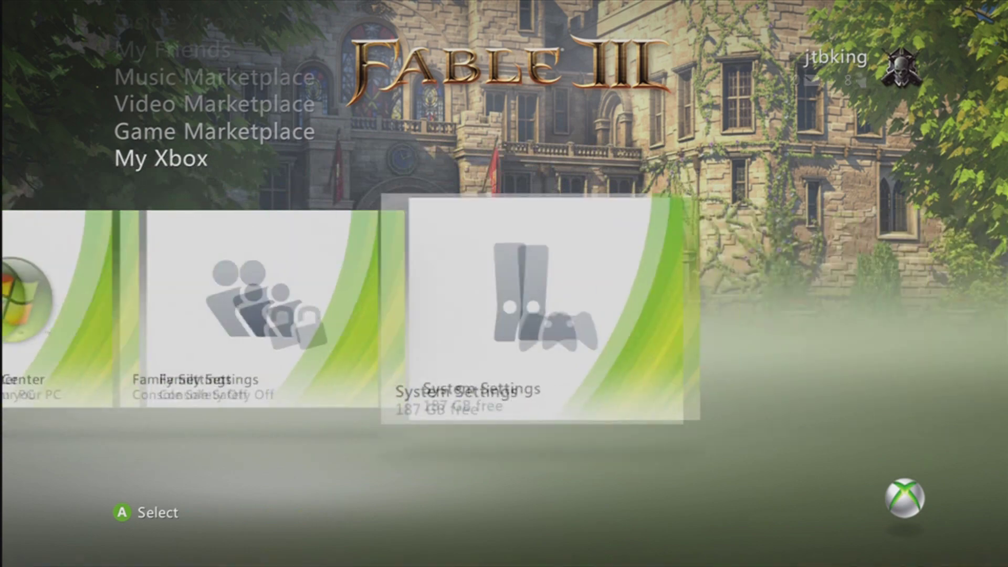
{"action": "key", "text": "Return"}
{"action": "key", "text": "Down"}
{"action": "key", "text": "Down"}
{"action": "key", "text": "Return"}
{"action": "key", "text": "Down"}
{"action": "key", "text": "Down"}
{"action": "key", "text": "Return"}
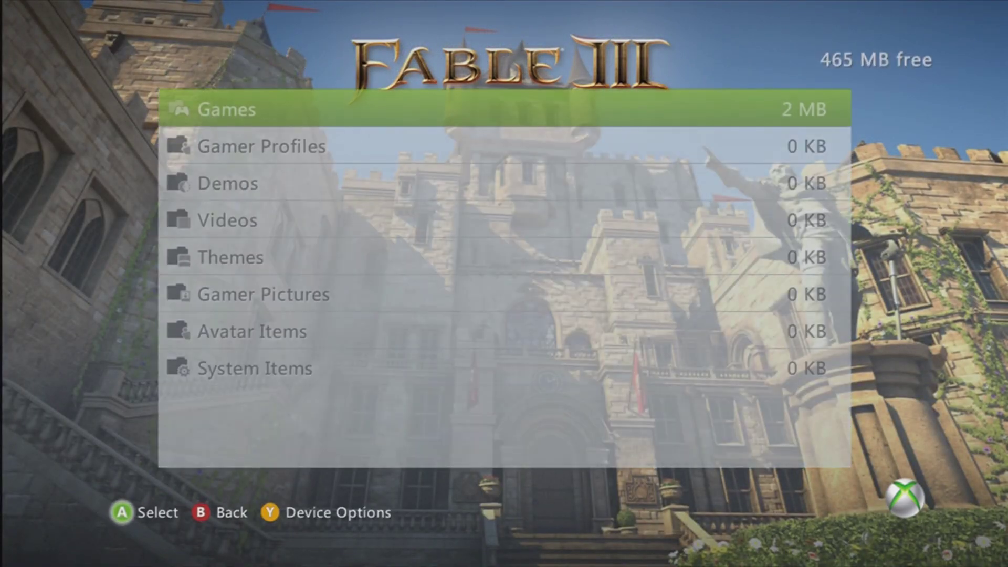
Step: Move the Oblivion Save 143 from the memory unit onto the hard drive
{"action": "key", "text": "Return"}
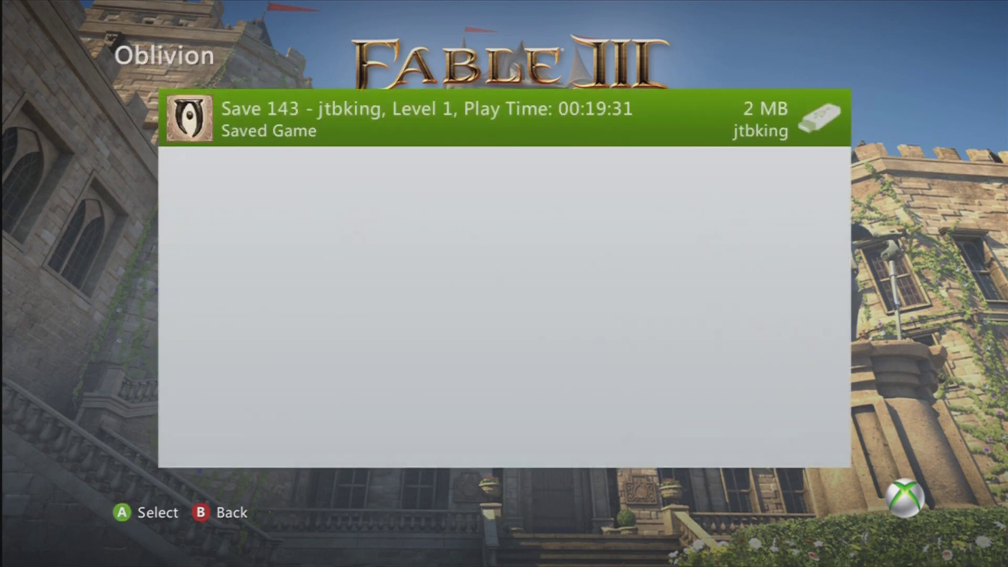
{"action": "key", "text": "Return"}
{"action": "key", "text": "Down"}
{"action": "key", "text": "Return"}
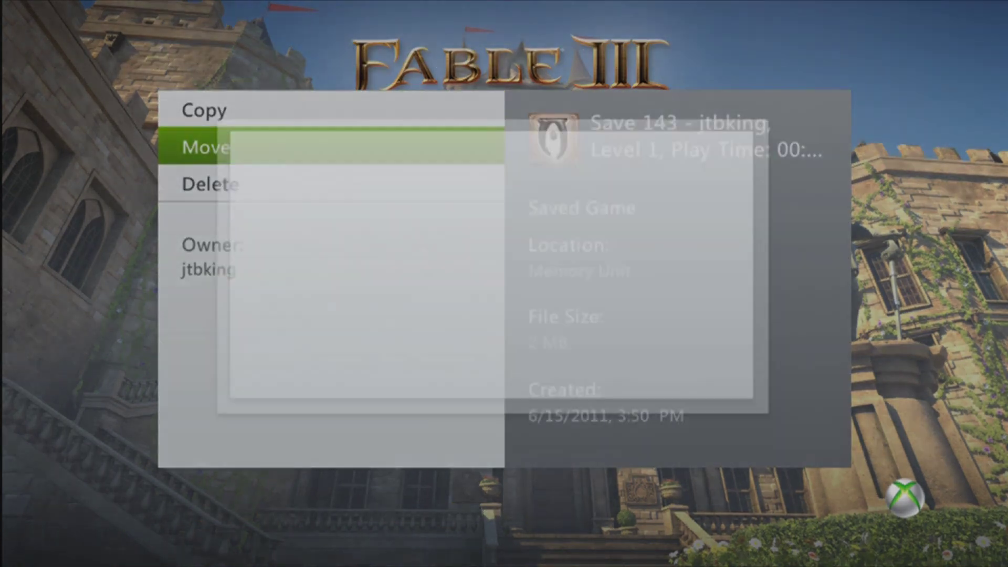
{"action": "key", "text": "Return"}
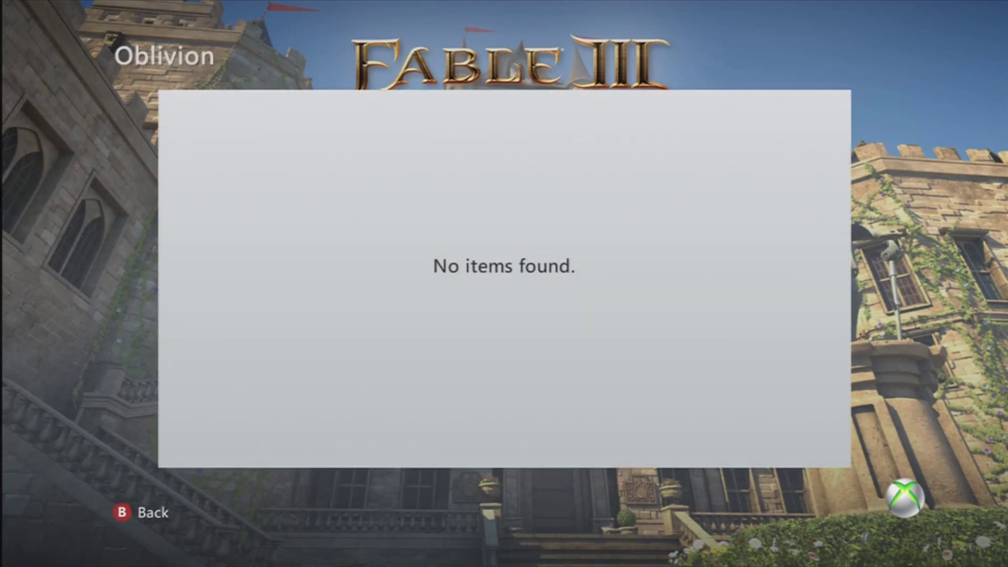
Step: Back out to the dashboard home and launch Oblivion from the disc
{"action": "key", "text": "Escape"}
{"action": "key", "text": "Escape"}
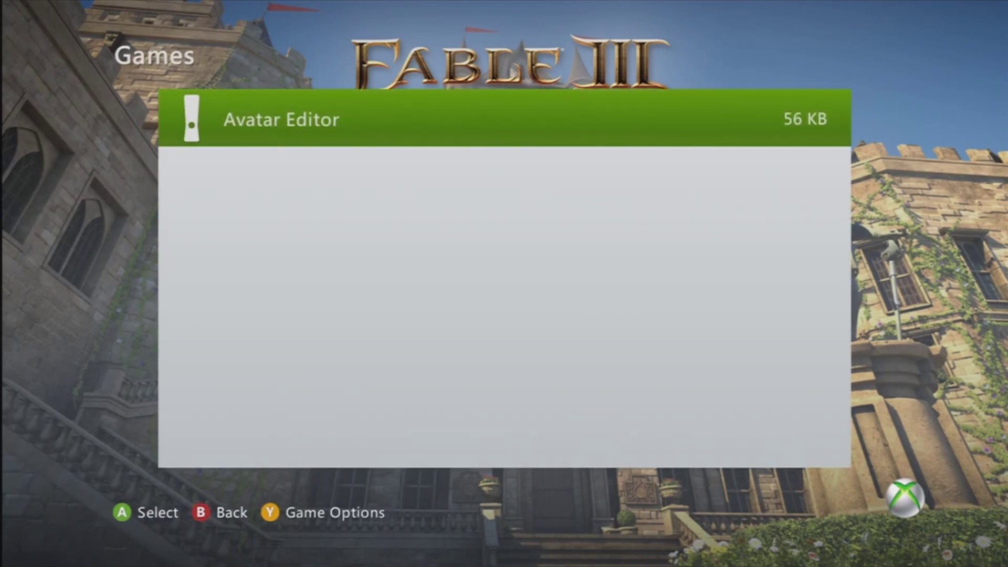
{"action": "key", "text": "Escape"}
{"action": "key", "text": "Escape"}
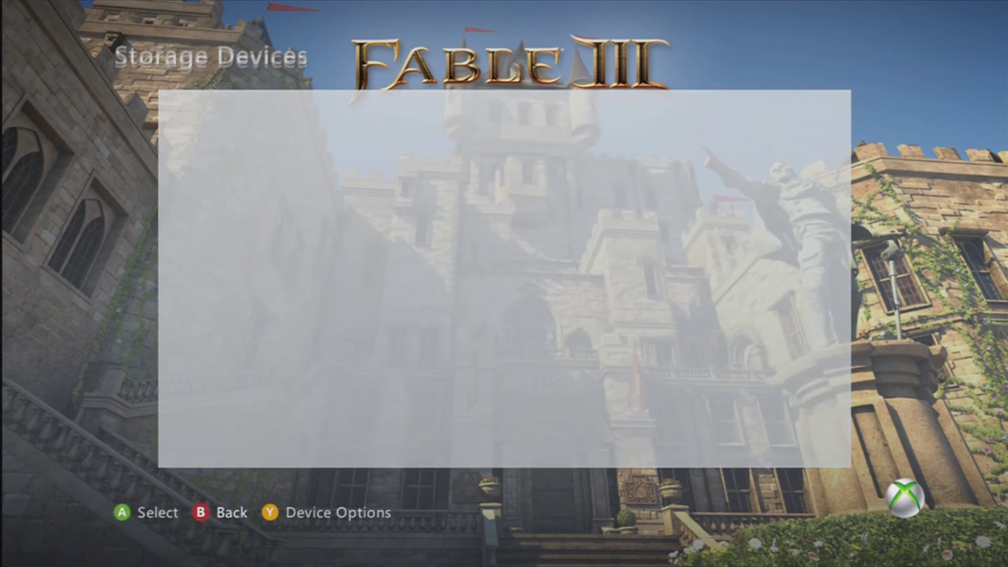
{"action": "key", "text": "Escape"}
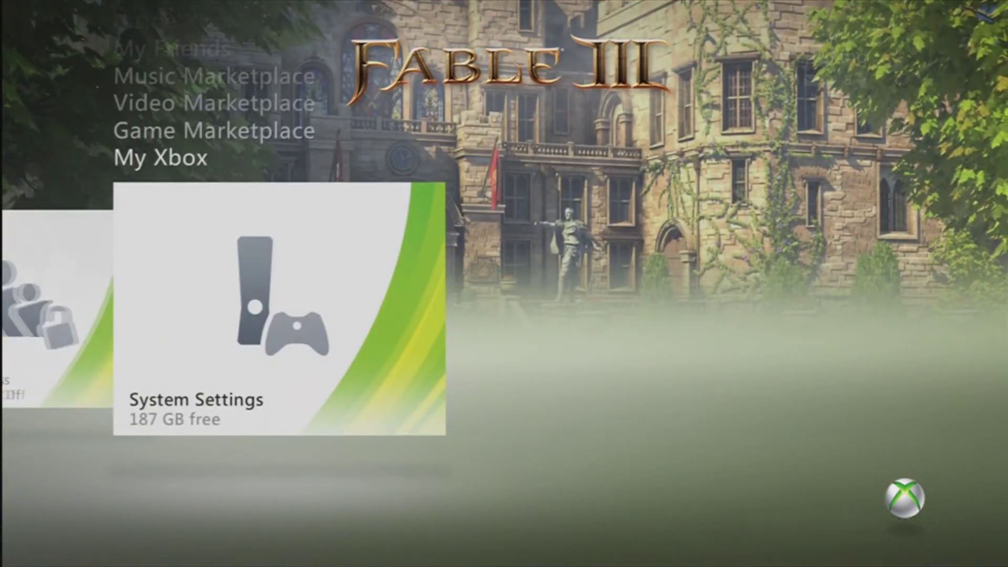
{"action": "key", "text": "Right"}
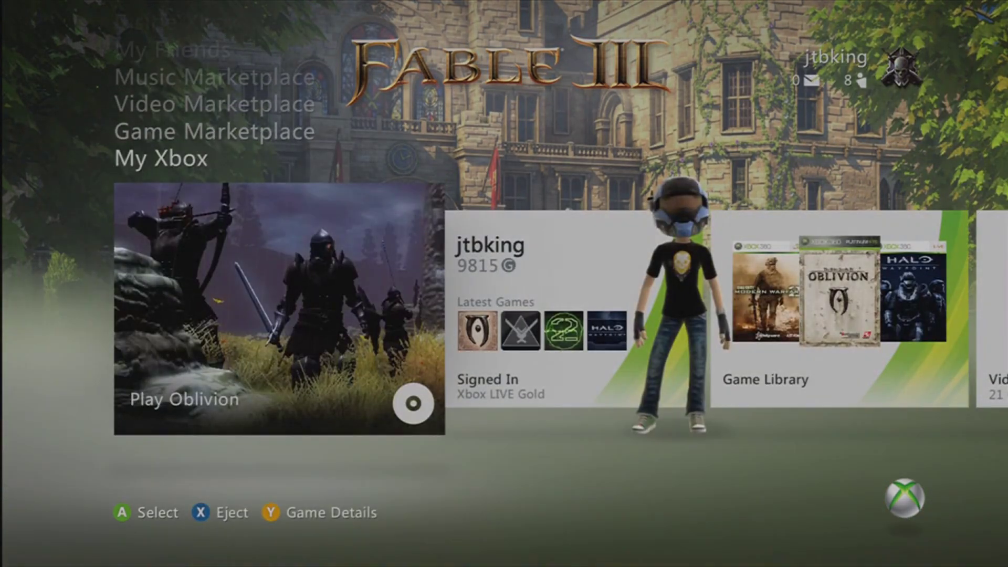
{"action": "key", "text": "Return"}
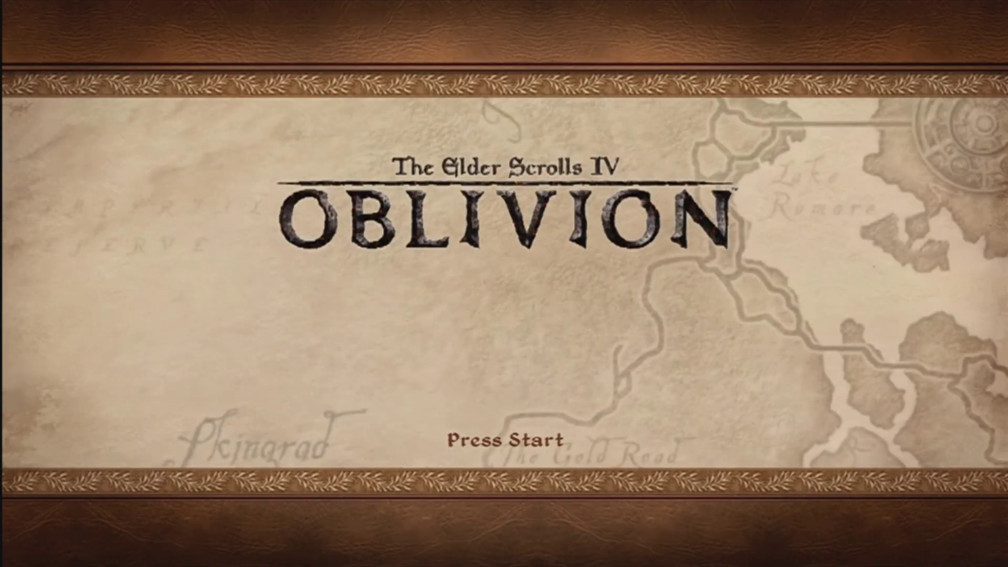
Step: Get past Oblivion's title screen and select Hard Drive as the save device
{"action": "key", "text": "Return"}
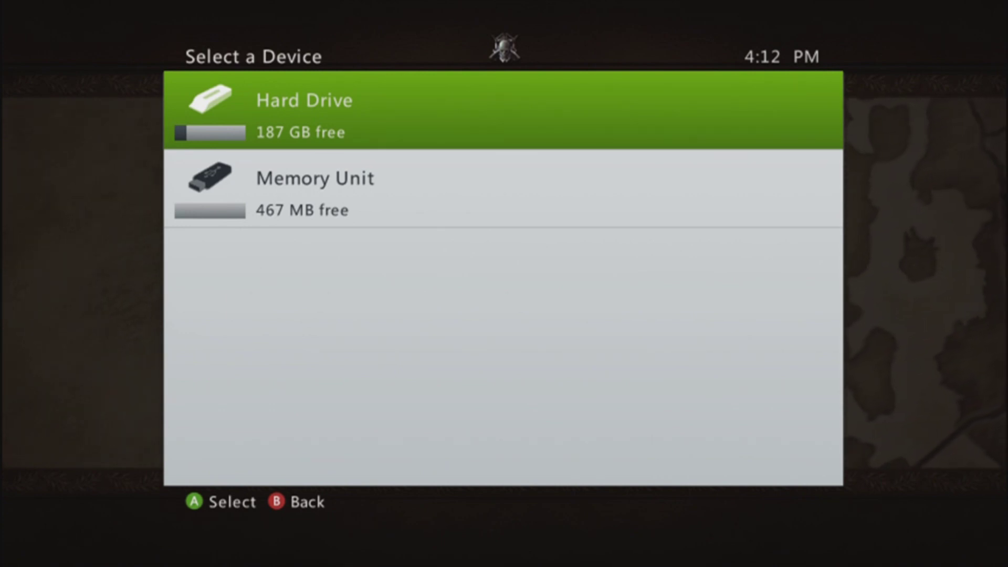
{"action": "key", "text": "Return"}
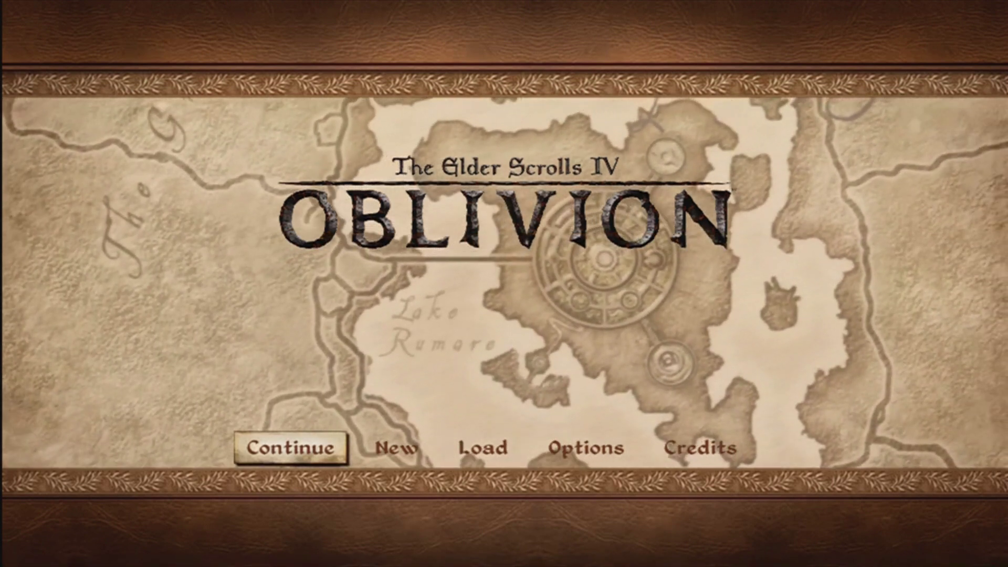
Step: Choose Load on the main menu and load Save 143 – Level 1
{"action": "key", "text": "Right"}
{"action": "key", "text": "Right"}
{"action": "key", "text": "Return"}
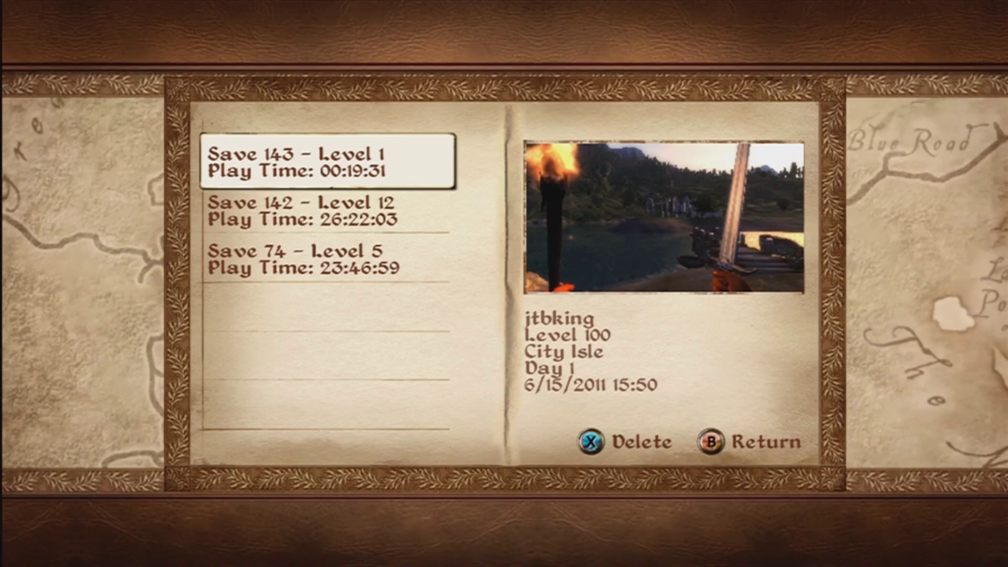
{"action": "key", "text": "Return"}
{"action": "key", "text": "Return"}
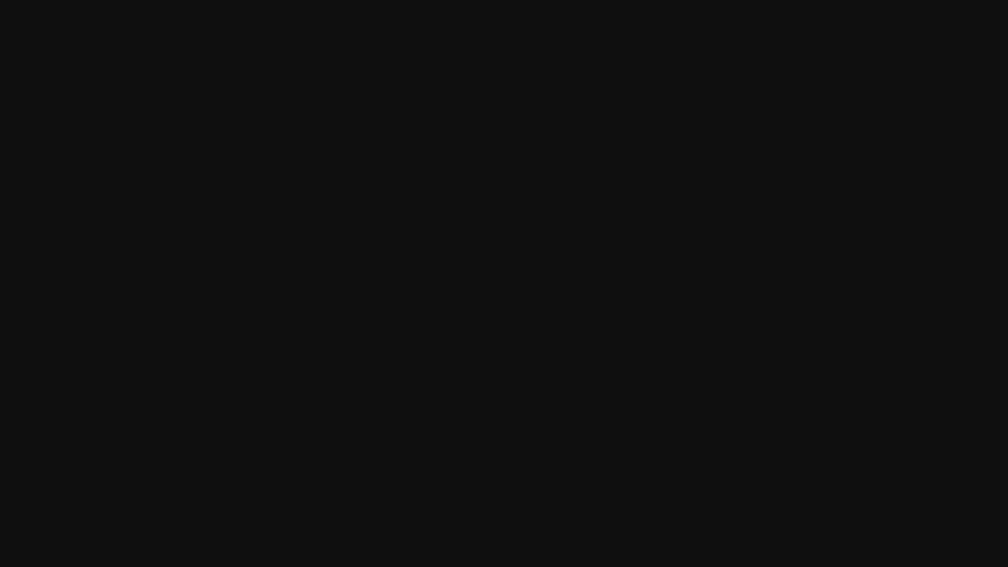
Step: Walk down the dock, dismiss the Tutorial quest notice, and swim across the lake to shore
{"action": "key", "text": "w"}
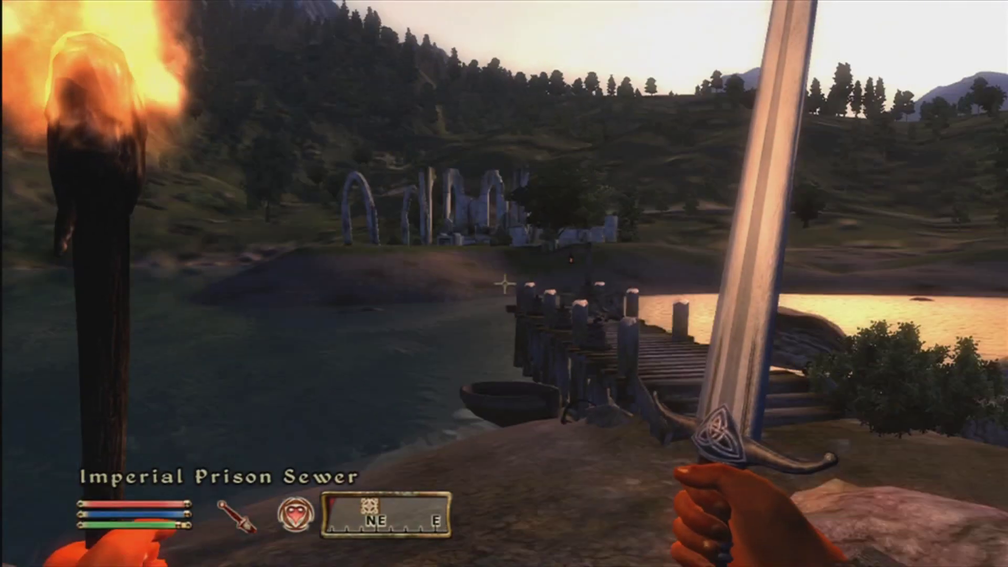
{"action": "key", "text": "w"}
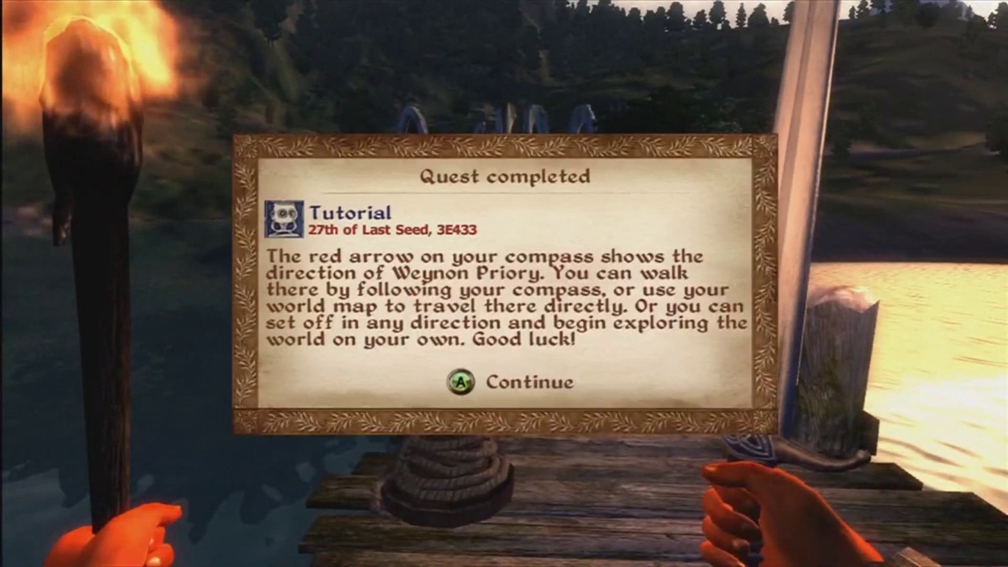
{"action": "key", "text": "Return"}
{"action": "key", "text": "w"}
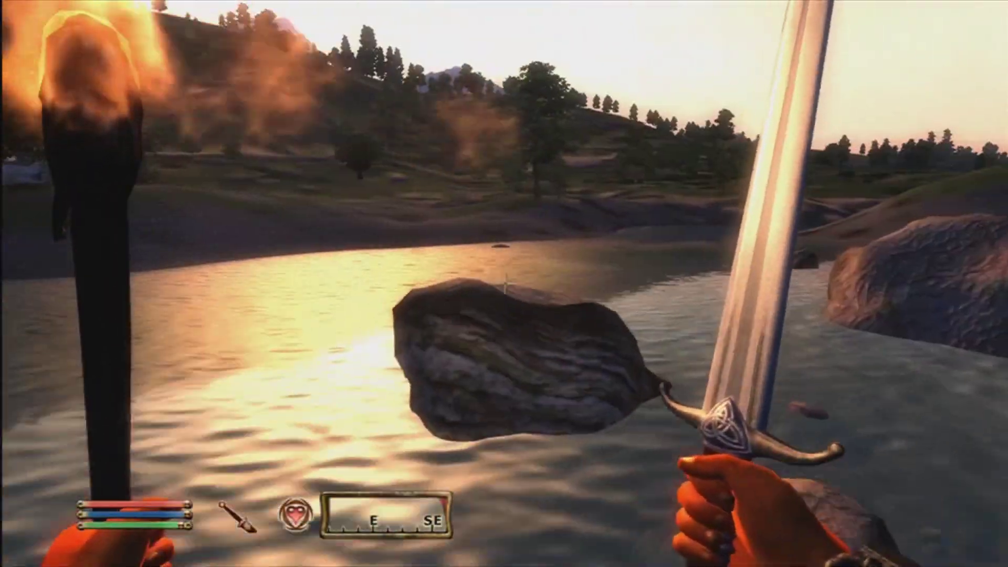
{"action": "key", "text": "w"}
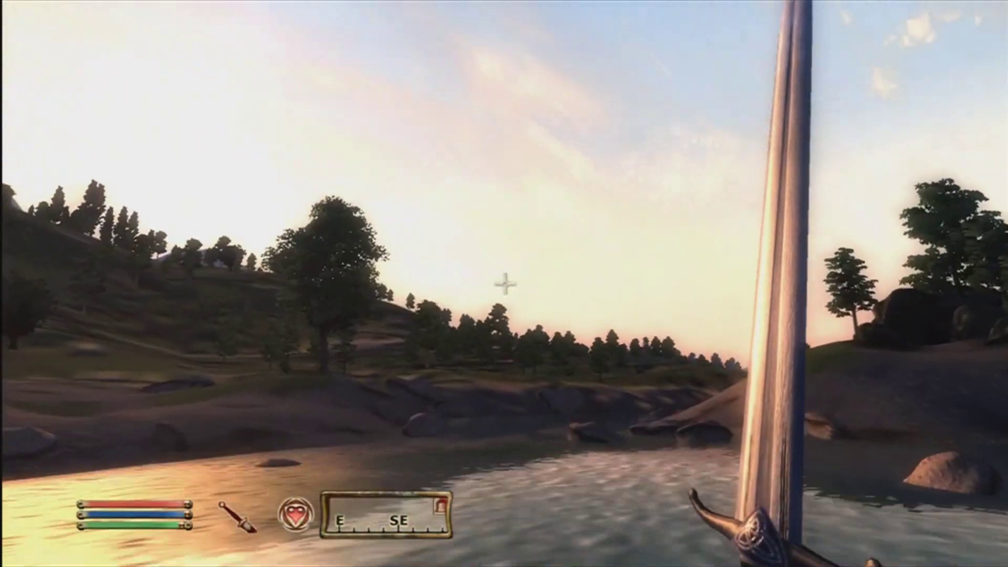
{"action": "key", "text": "w"}
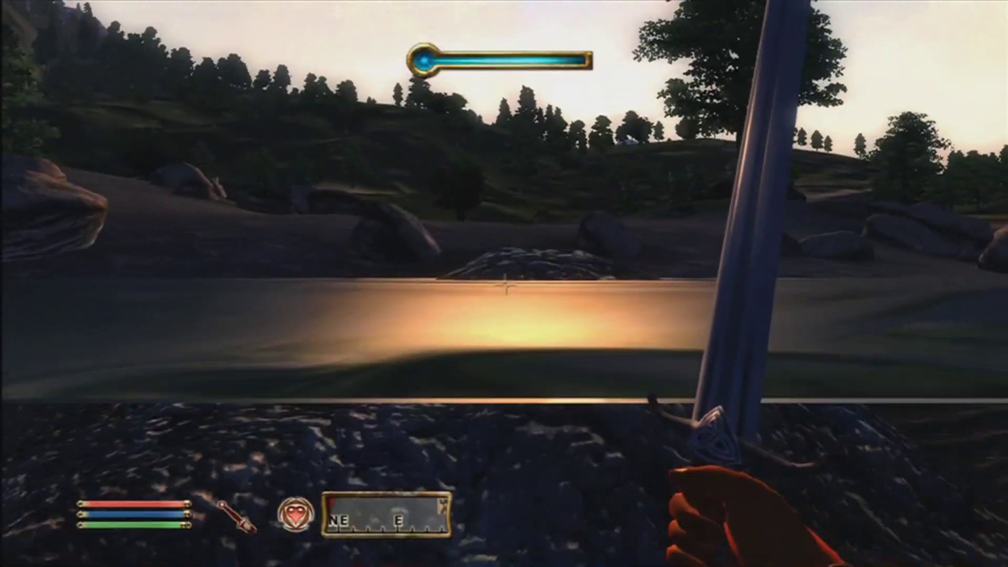
{"action": "key", "text": "w"}
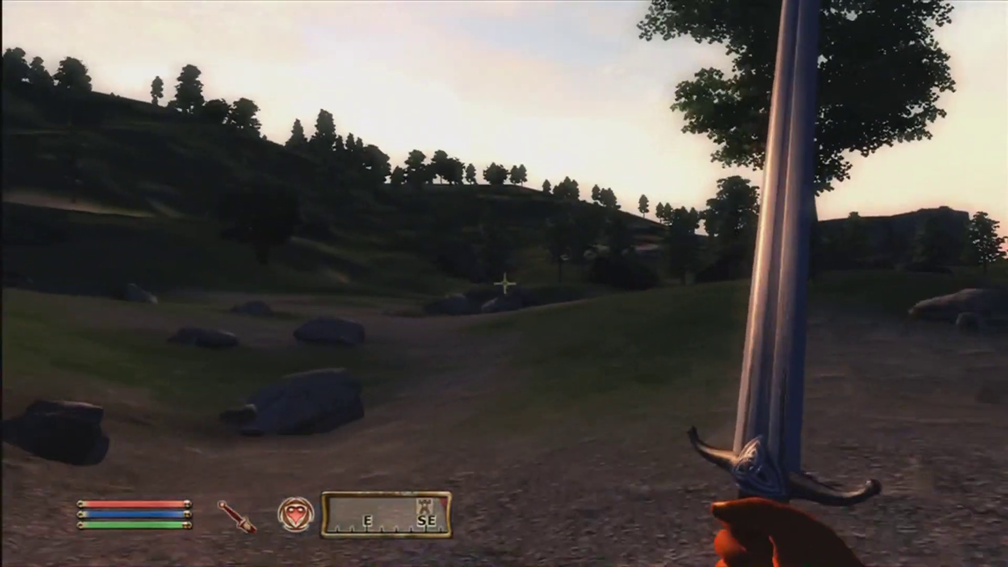
{"action": "key", "text": "w"}
Step: Open the pause menu's Character page and check Level and the 510 Health
{"action": "key", "text": "m"}
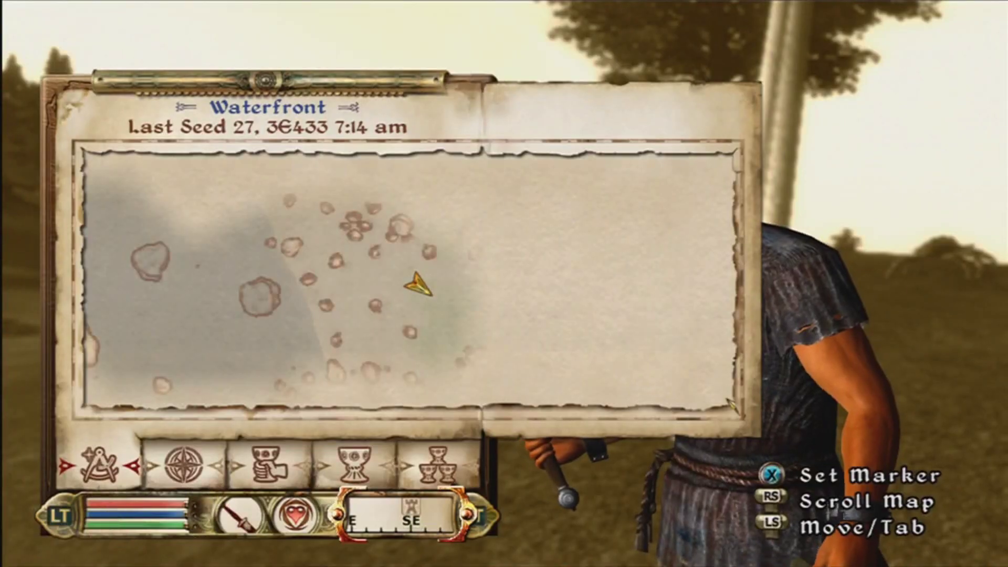
{"action": "key", "text": "F3"}
{"action": "key", "text": "F2"}
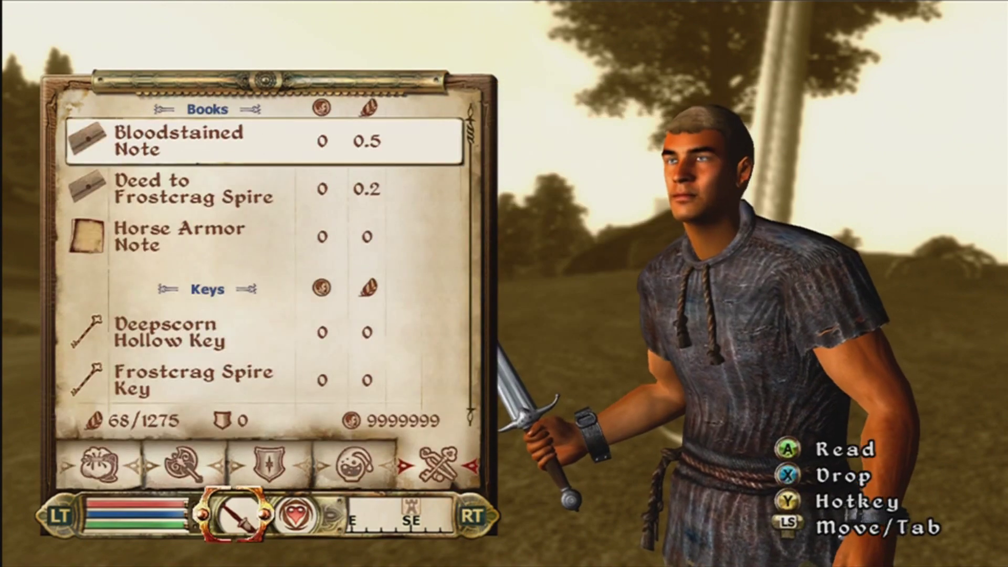
{"action": "key", "text": "F1"}
{"action": "key", "text": "F2"}
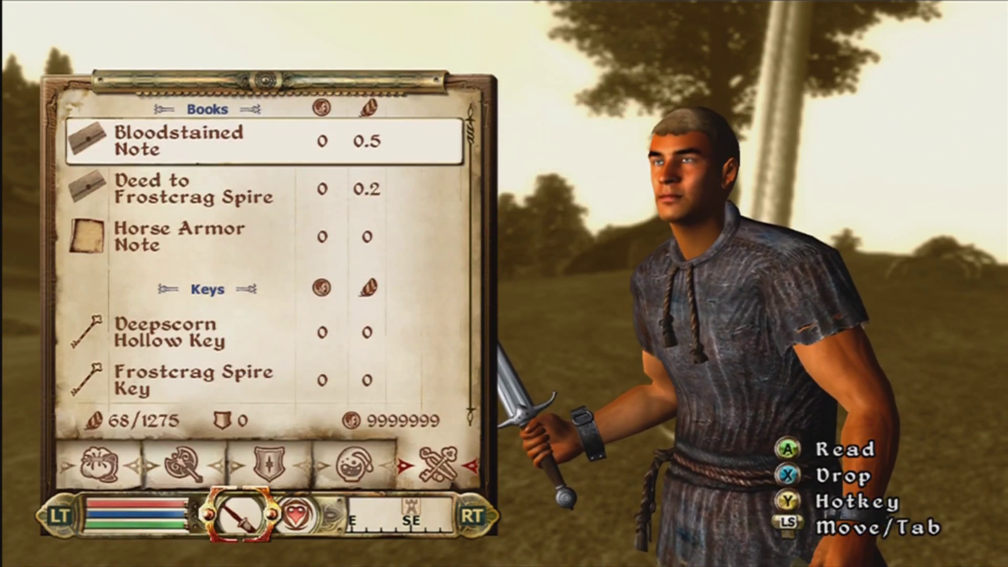
{"action": "key", "text": "F1"}
{"action": "key", "text": "Down"}
{"action": "key", "text": "Down"}
{"action": "key", "text": "Down"}
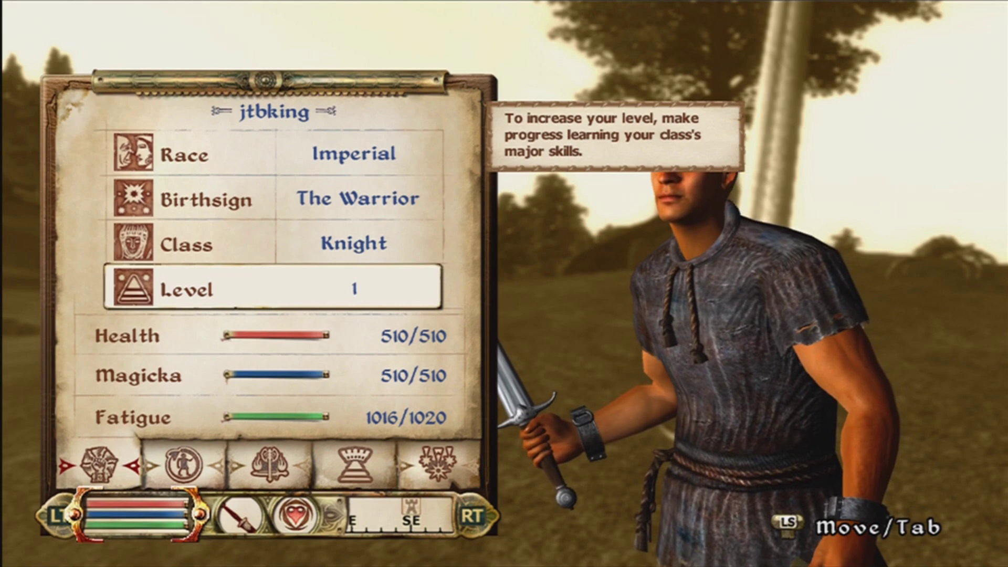
{"action": "key", "text": "Down"}
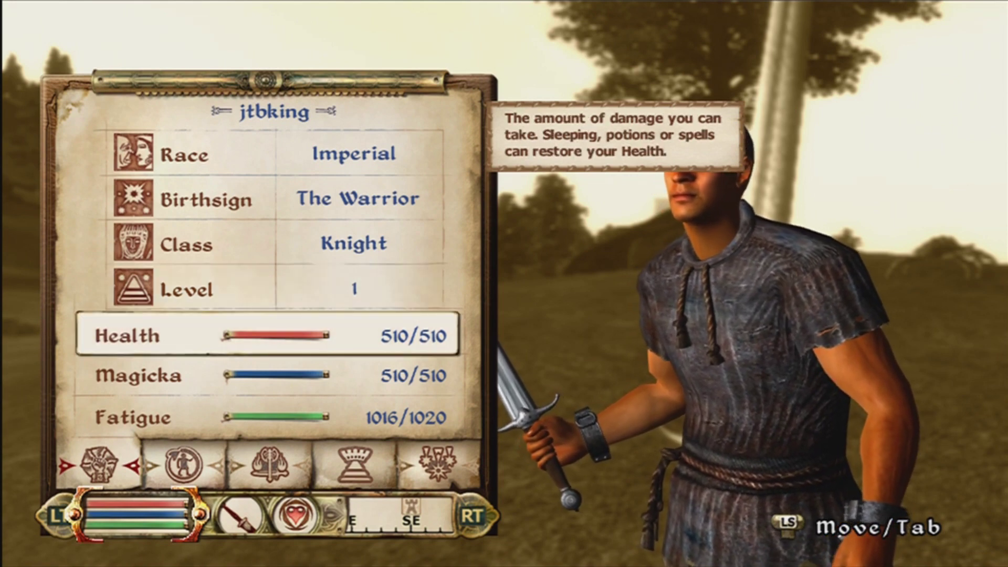
{"action": "key", "text": "Right"}
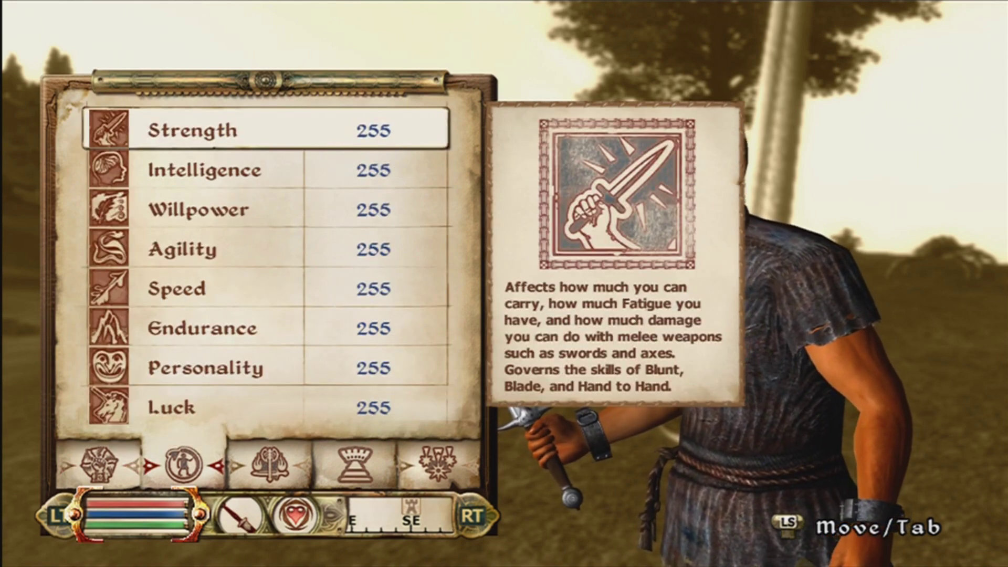
{"action": "key", "text": "Down"}
{"action": "key", "text": "Down"}
{"action": "key", "text": "Down"}
{"action": "key", "text": "Down"}
{"action": "key", "text": "Down"}
{"action": "key", "text": "Down"}
{"action": "key", "text": "Down"}
{"action": "key", "text": "Right"}
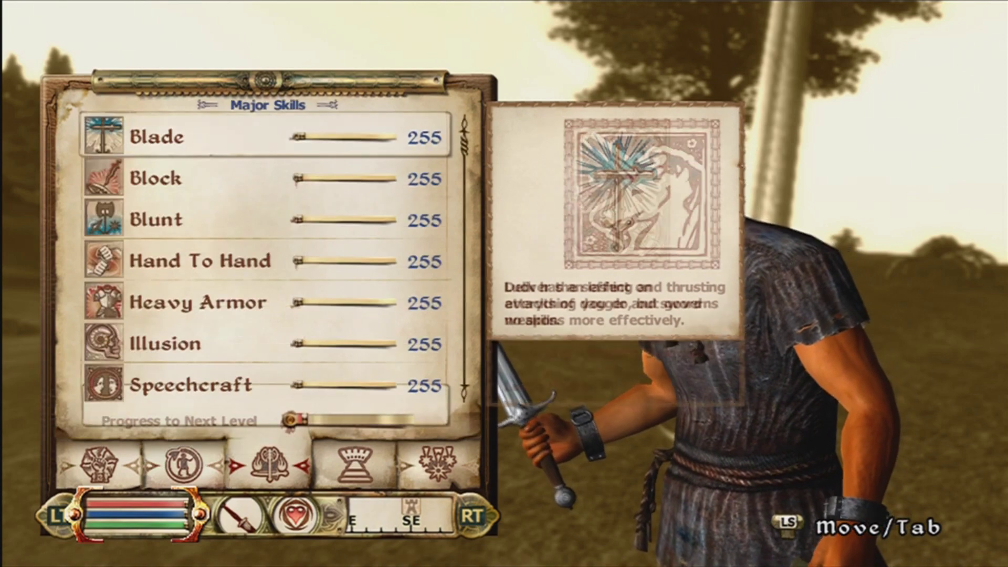
{"action": "key", "text": "Down"}
{"action": "key", "text": "Down"}
{"action": "key", "text": "Down"}
{"action": "key", "text": "Right"}
{"action": "key", "text": "Right"}
{"action": "key", "text": "Down"}
{"action": "key", "text": "Down"}
{"action": "key", "text": "Down"}
{"action": "key", "text": "Right"}
{"action": "key", "text": "Right"}
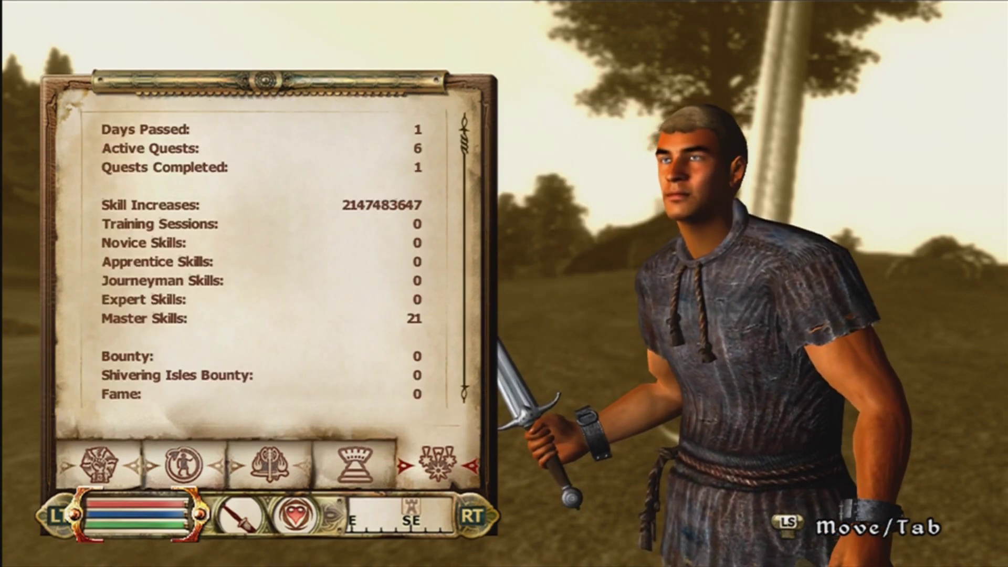
{"action": "key", "text": "Down"}
{"action": "key", "text": "Down"}
{"action": "key", "text": "Down"}
{"action": "key", "text": "Down"}
{"action": "key", "text": "Down"}
{"action": "key", "text": "Down"}
{"action": "key", "text": "Down"}
{"action": "key", "text": "Down"}
{"action": "key", "text": "Down"}
{"action": "key", "text": "Down"}
{"action": "key", "text": "Down"}
{"action": "key", "text": "Down"}
{"action": "key", "text": "Down"}
{"action": "key", "text": "Down"}
{"action": "key", "text": "Down"}
{"action": "key", "text": "Down"}
{"action": "key", "text": "Down"}
{"action": "key", "text": "Down"}
{"action": "key", "text": "Down"}
{"action": "key", "text": "Down"}
{"action": "key", "text": "Down"}
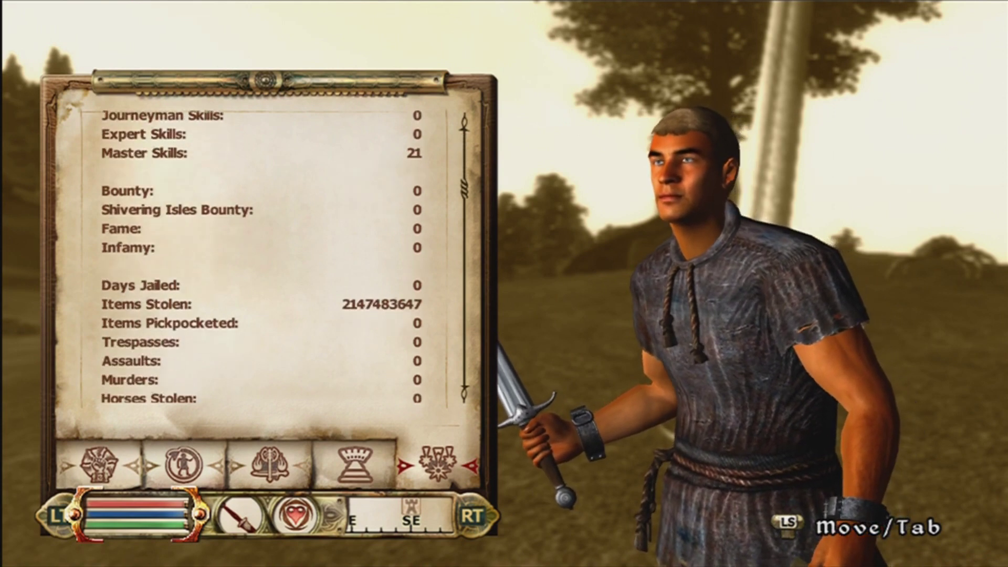
{"action": "key", "text": "Down"}
{"action": "key", "text": "Down"}
{"action": "key", "text": "Down"}
{"action": "key", "text": "Down"}
{"action": "key", "text": "Down"}
{"action": "key", "text": "Down"}
{"action": "key", "text": "Down"}
{"action": "key", "text": "Down"}
{"action": "key", "text": "Down"}
{"action": "key", "text": "Down"}
{"action": "key", "text": "Down"}
{"action": "key", "text": "Down"}
{"action": "key", "text": "Down"}
{"action": "key", "text": "Down"}
{"action": "key", "text": "Down"}
{"action": "key", "text": "Down"}
{"action": "key", "text": "Down"}
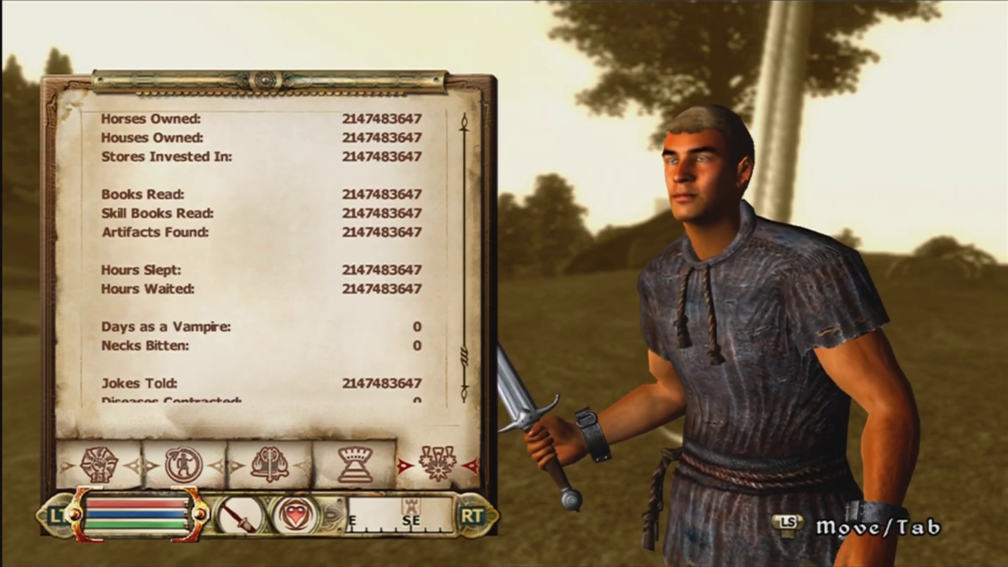
{"action": "key", "text": "Tab"}
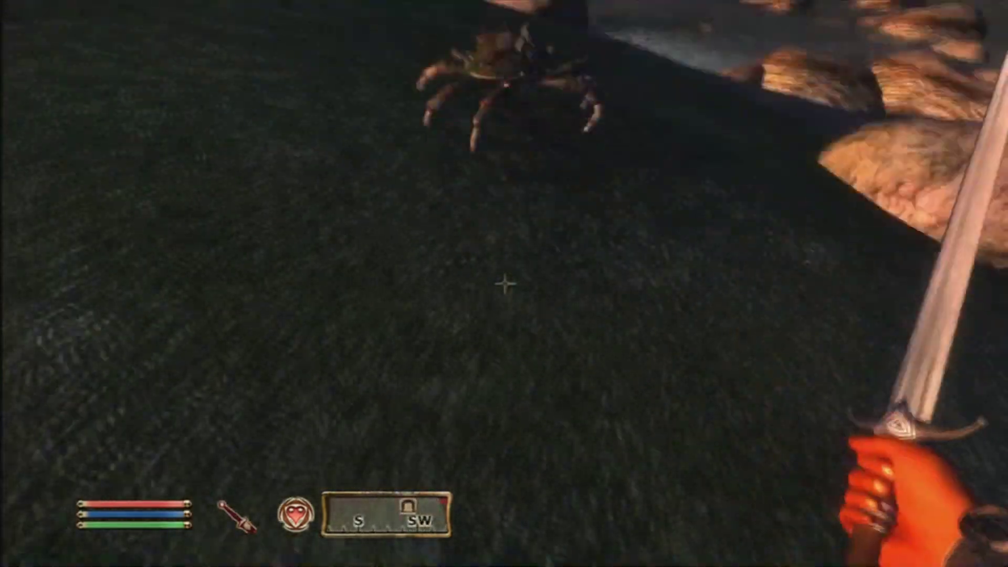
Step: Strike the mud crab, then head along the river, diving and surfacing
{"action": "left_click", "coordinate": [504, 284]}
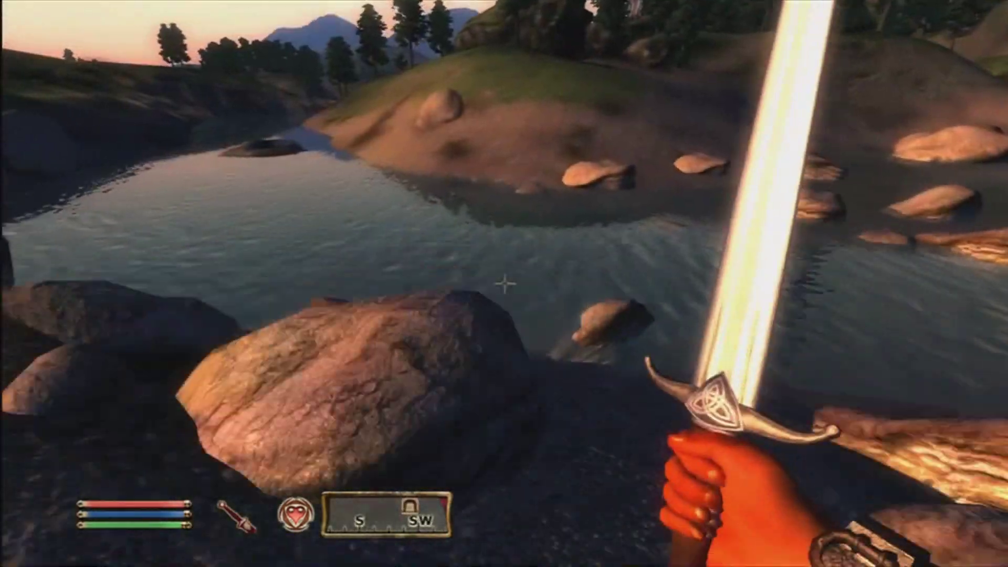
{"action": "key", "text": "w"}
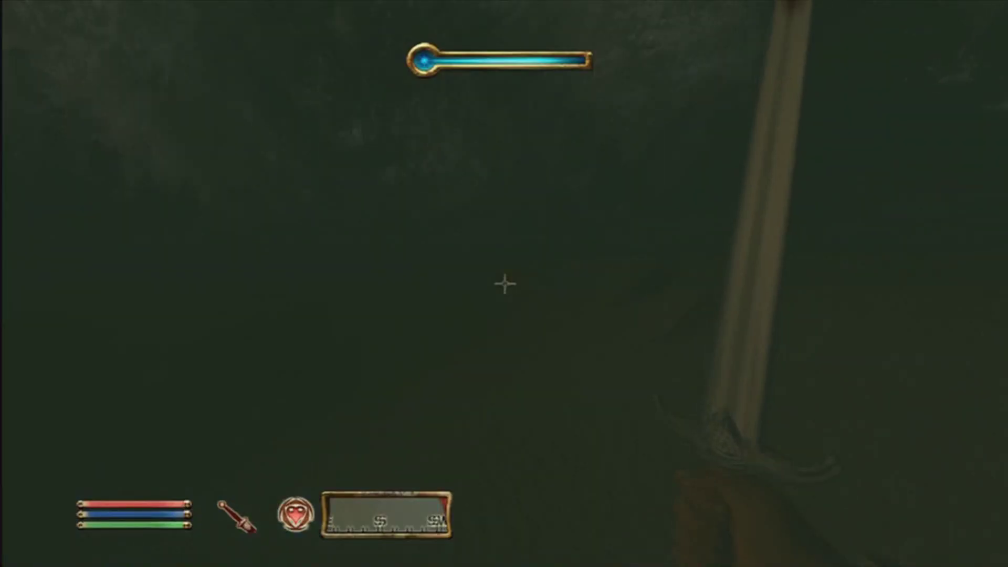
{"action": "key", "text": "w"}
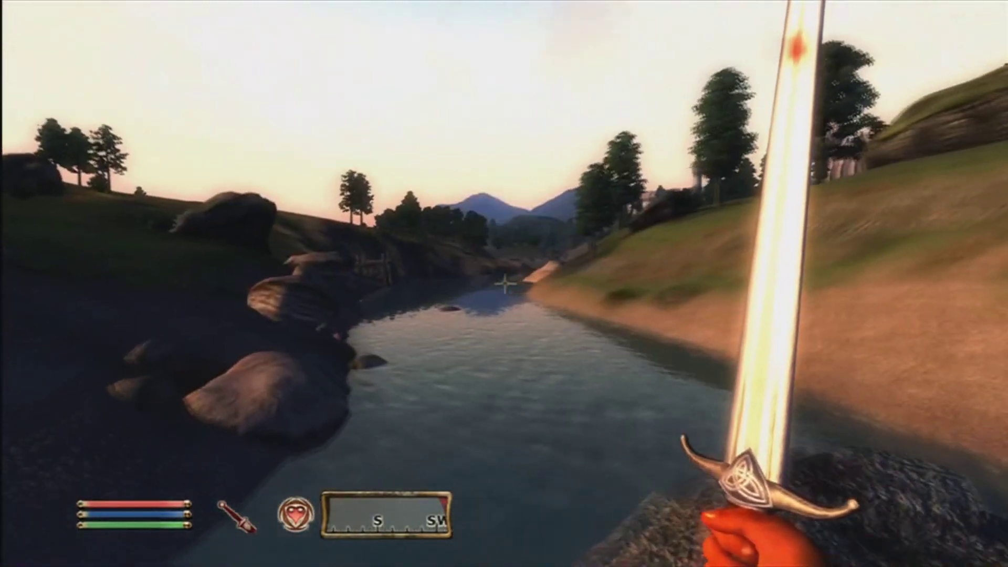
{"action": "key", "text": "w"}
Step: Switch to third-person view and make huge leaps along the river before diving again
{"action": "key", "text": "f"}
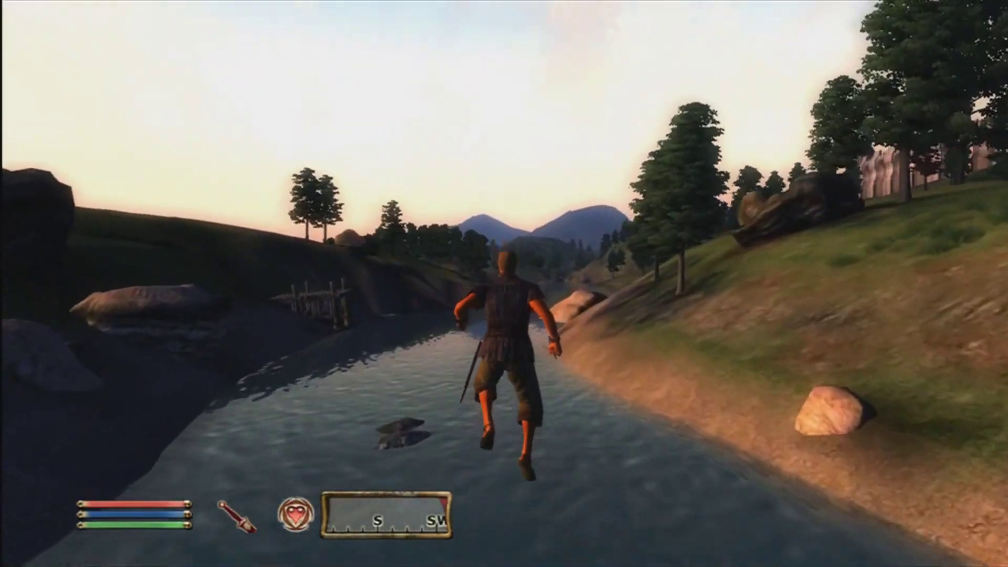
{"action": "key", "text": "w"}
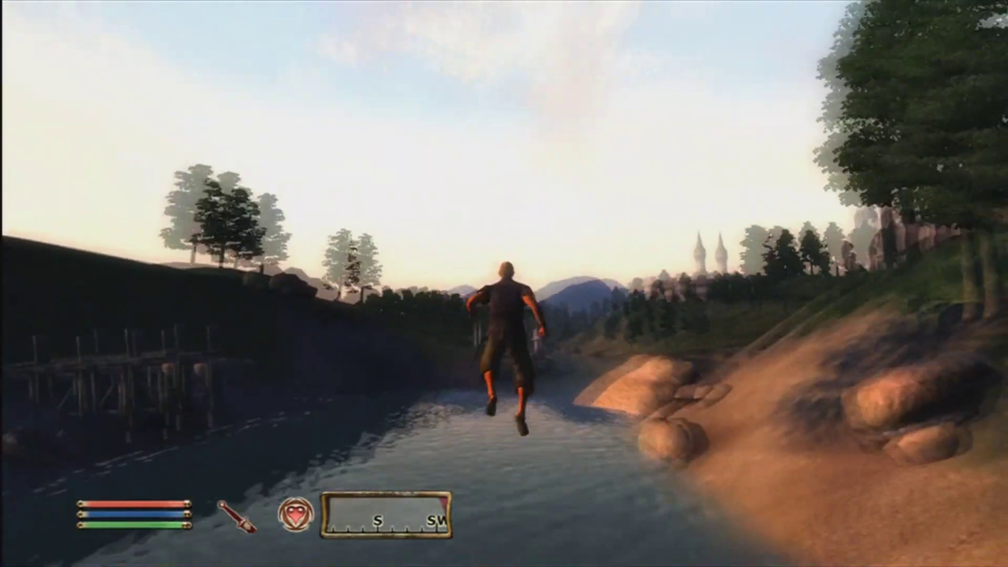
{"action": "key", "text": "w"}
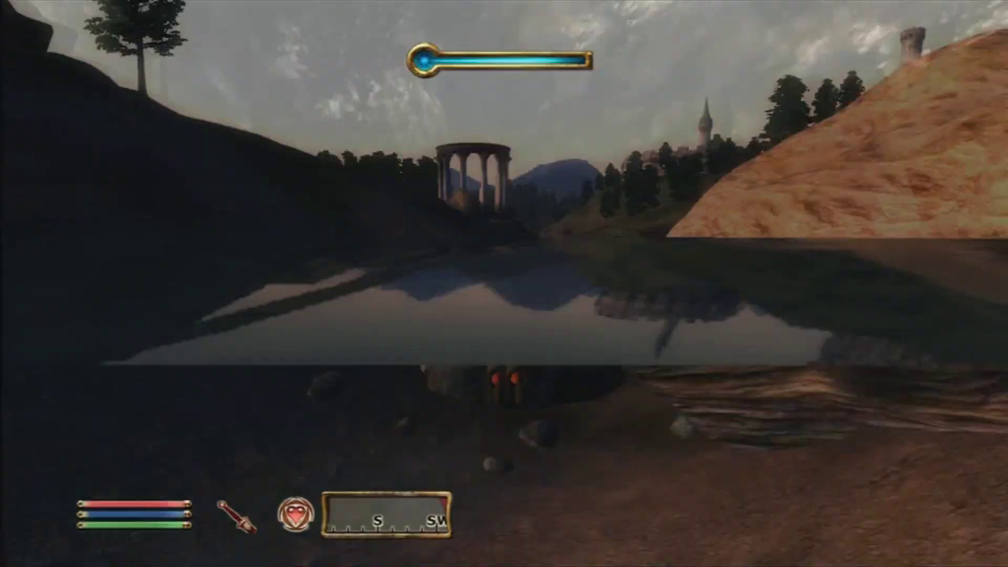